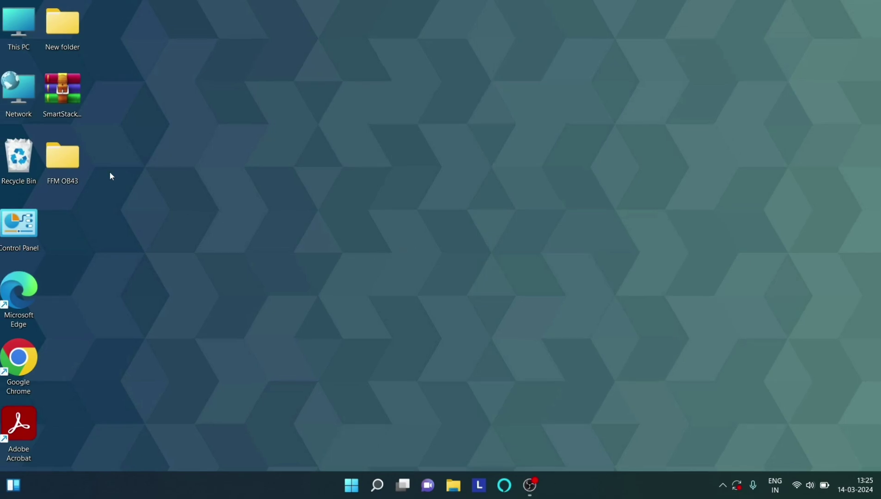
# Step: Look through the APK and OBB files in the FFM OB43 desktop folder, and close the folder
pyautogui.doubleClick(66, 161)
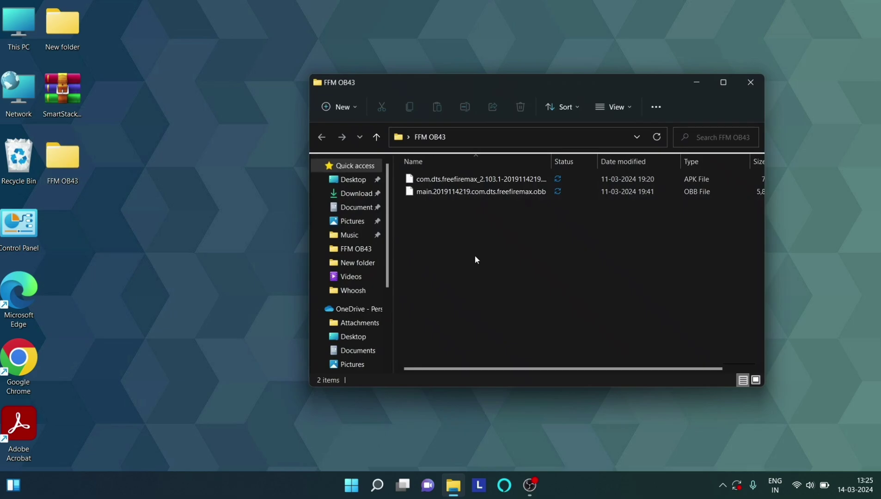
pyautogui.click(464, 191)
pyautogui.click(518, 222)
pyautogui.click(751, 82)
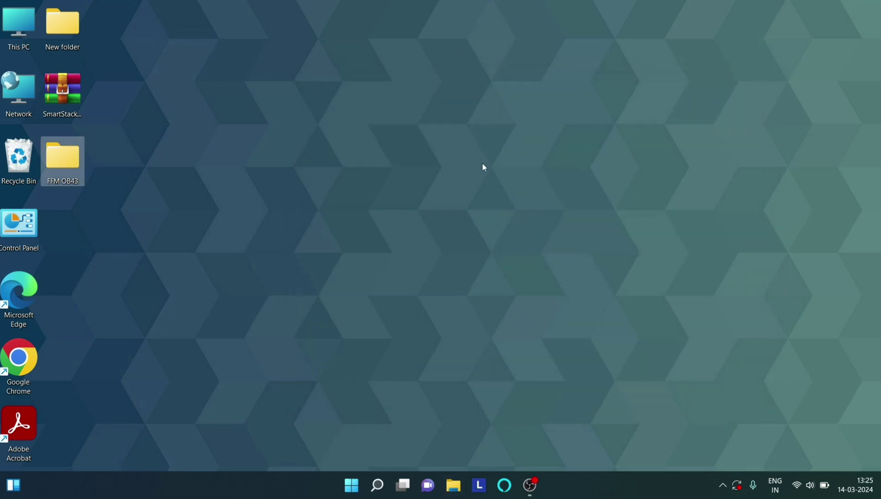
pyautogui.click(401, 194)
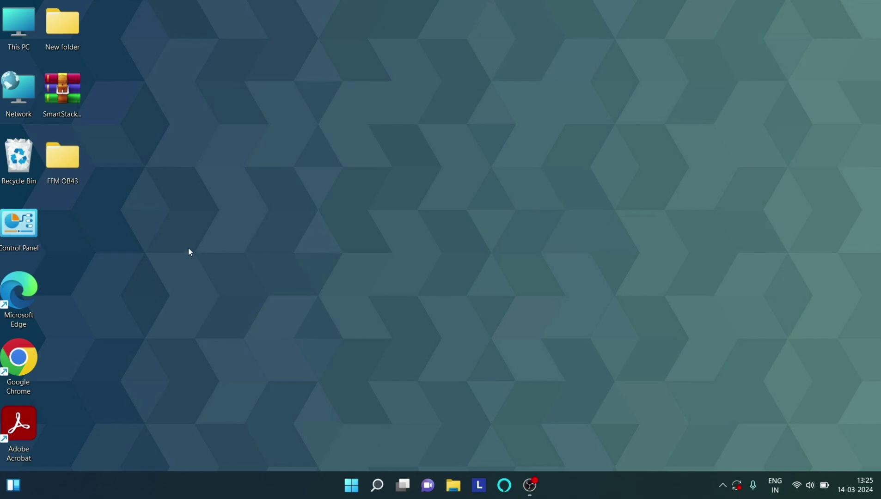
# Step: Extract the SmartStacks.rar archive onto the desktop and place the extracted SmartStacks folder below the FFM OB43 folder
pyautogui.click(64, 93)
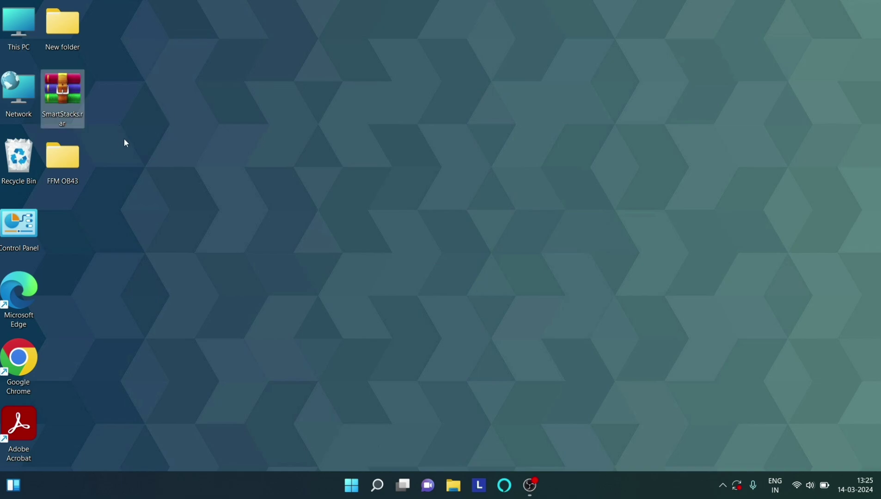
pyautogui.rightClick(66, 85)
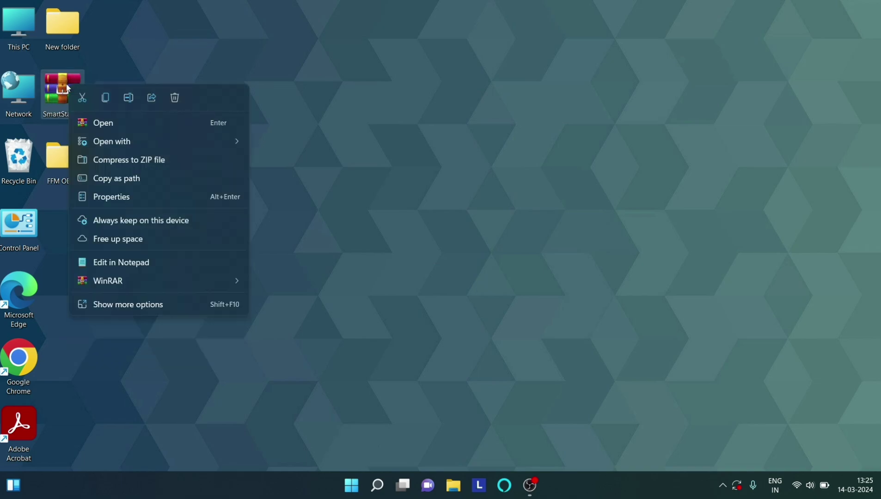
pyautogui.moveTo(163, 283)
pyautogui.click(282, 338)
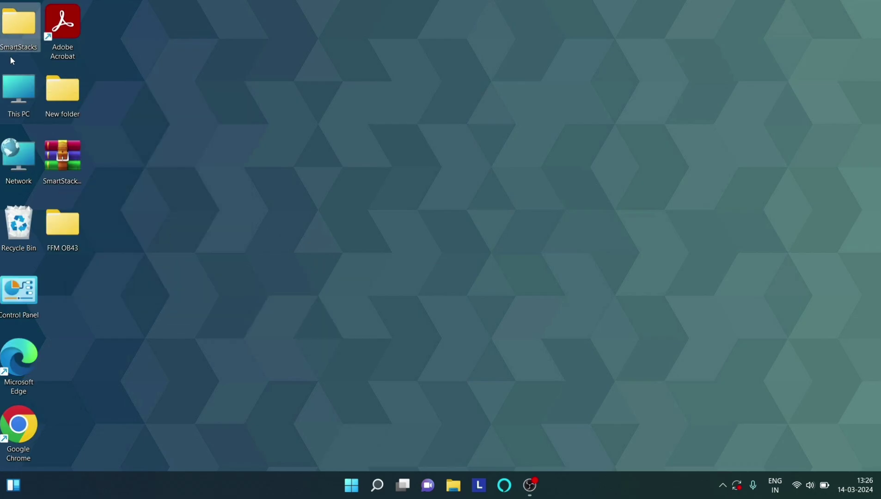
pyautogui.moveTo(22, 37); pyautogui.dragTo(81, 259)
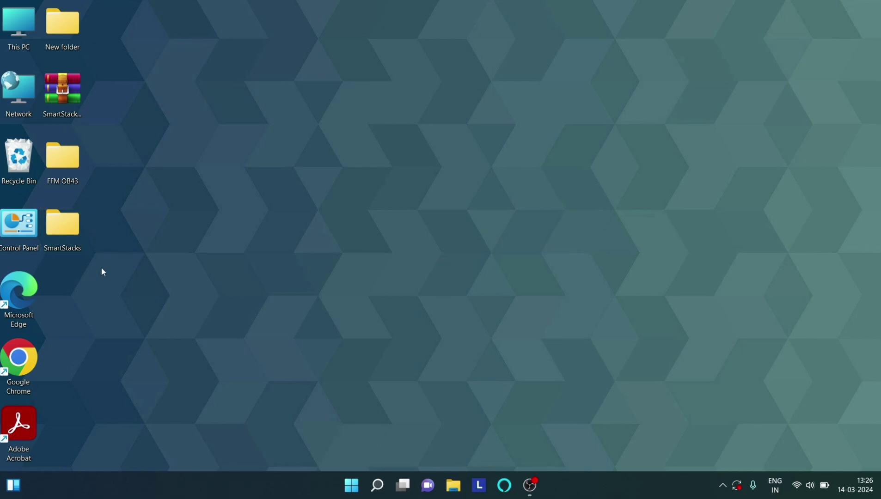
# Step: Create a desktop shortcut to Launcher.exe from the SmartStacks Engine folder and place it below the SmartStacks folder
pyautogui.doubleClick(80, 224)
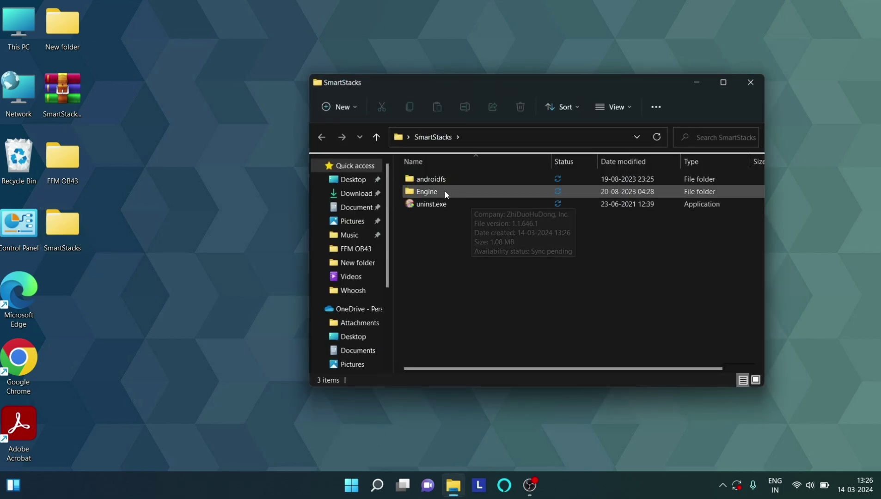
pyautogui.doubleClick(464, 192)
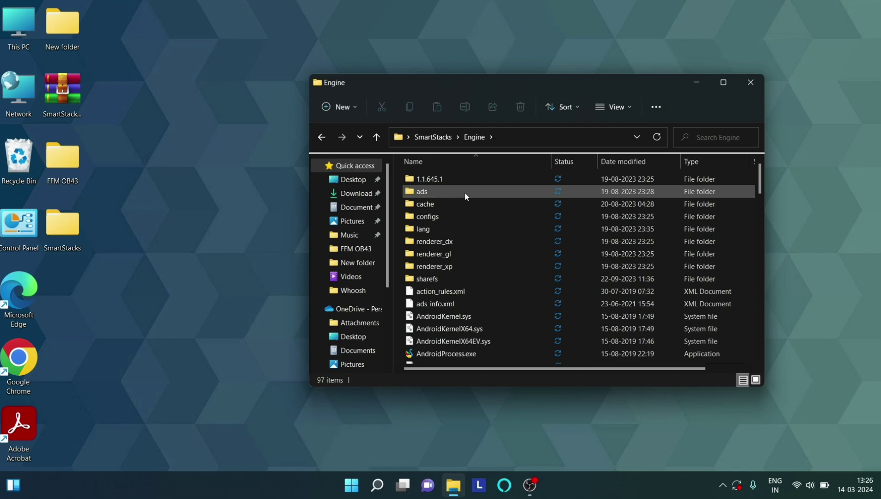
pyautogui.scroll(-12, 464, 192)
pyautogui.scroll(-10, 466, 196)
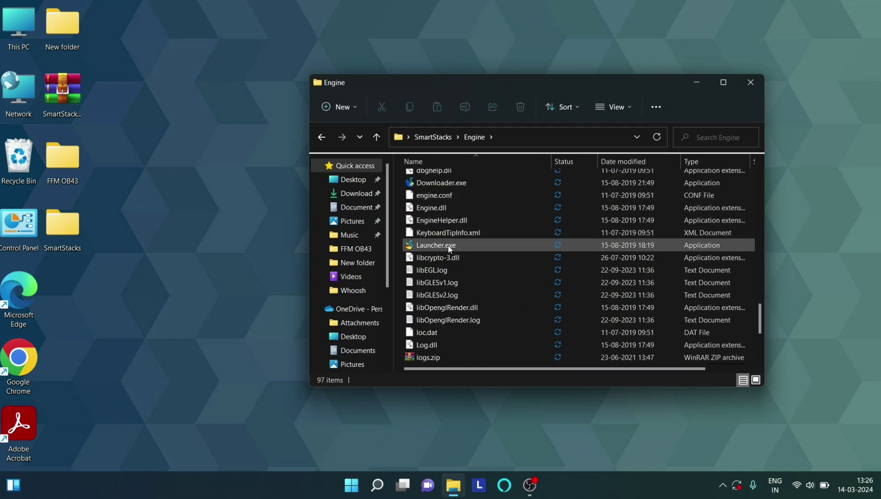
pyautogui.rightClick(463, 253)
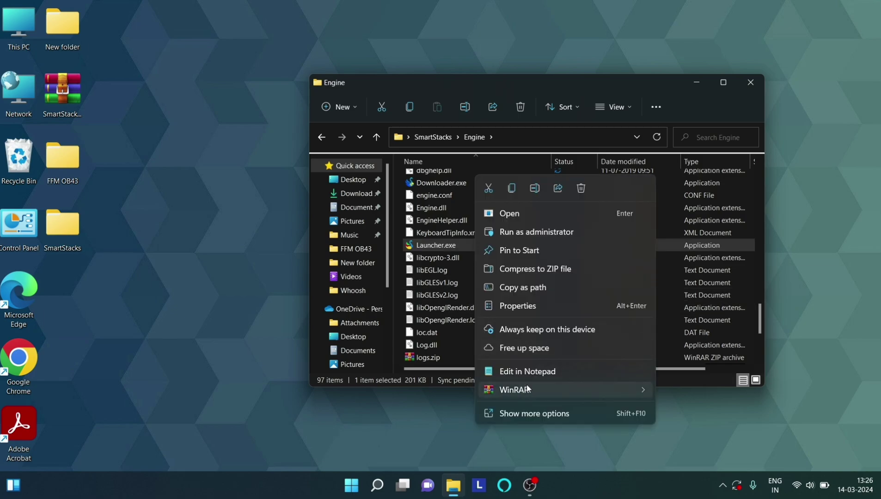
pyautogui.click(578, 414)
pyautogui.moveTo(631, 318)
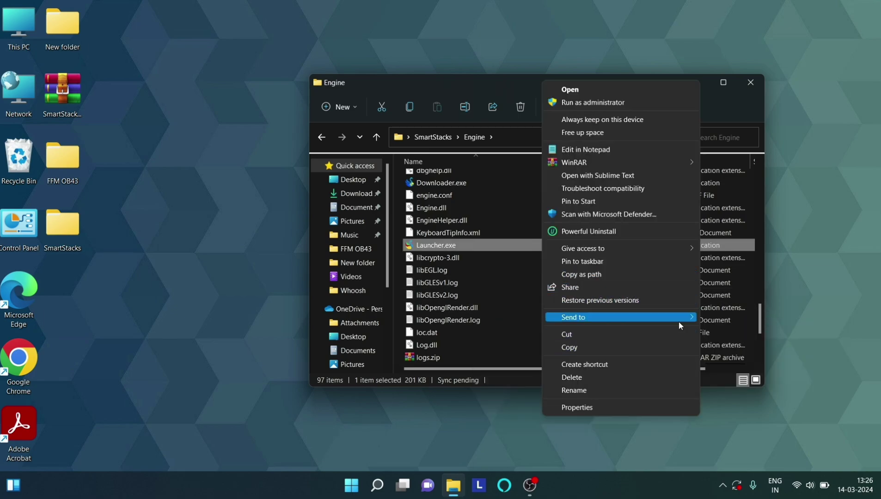
pyautogui.click(747, 345)
pyautogui.click(750, 82)
pyautogui.moveTo(19, 94); pyautogui.dragTo(63, 300)
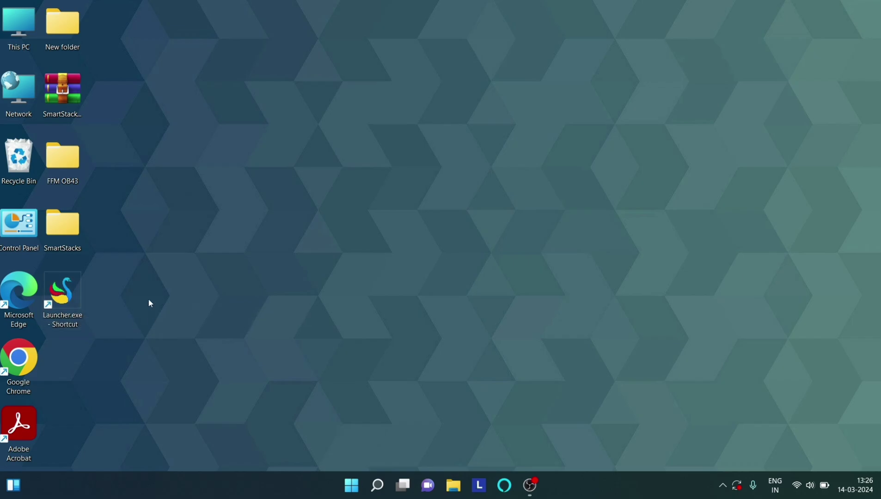
# Step: Launch the emulator from the Launcher.exe desktop shortcut and show its list of installed apps
pyautogui.rightClick(68, 286)
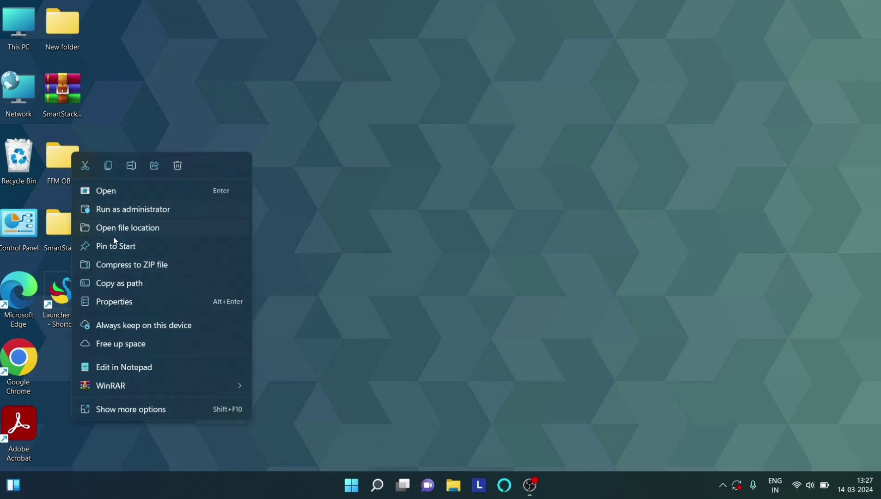
pyautogui.click(126, 231)
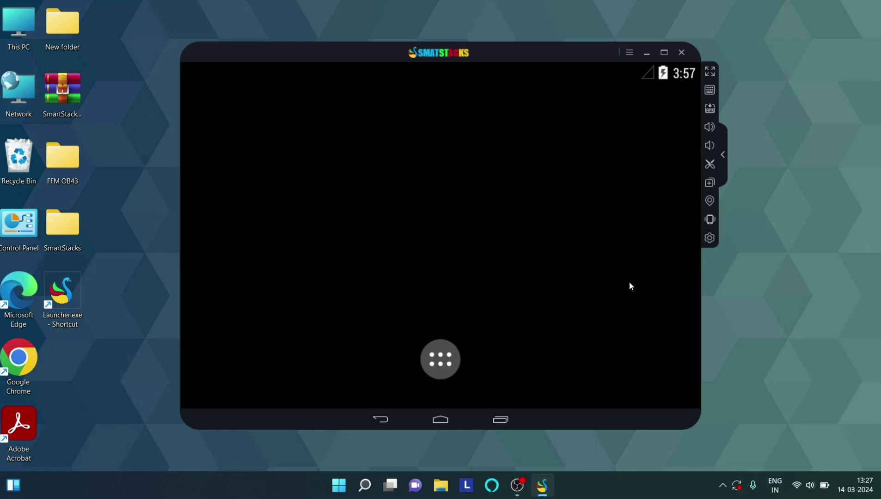
pyautogui.click(444, 357)
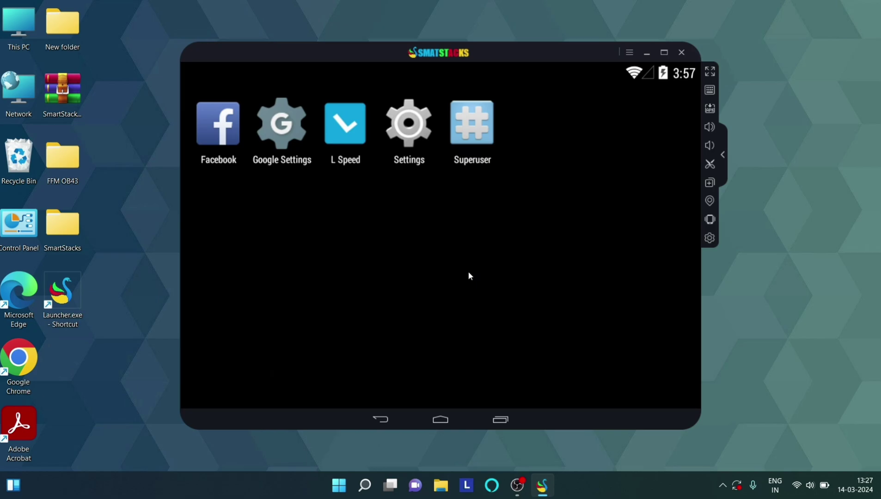
# Step: Examine the emulator's Android version under About phone, open the version screen, and dismiss Settings from the recent apps
pyautogui.click(404, 129)
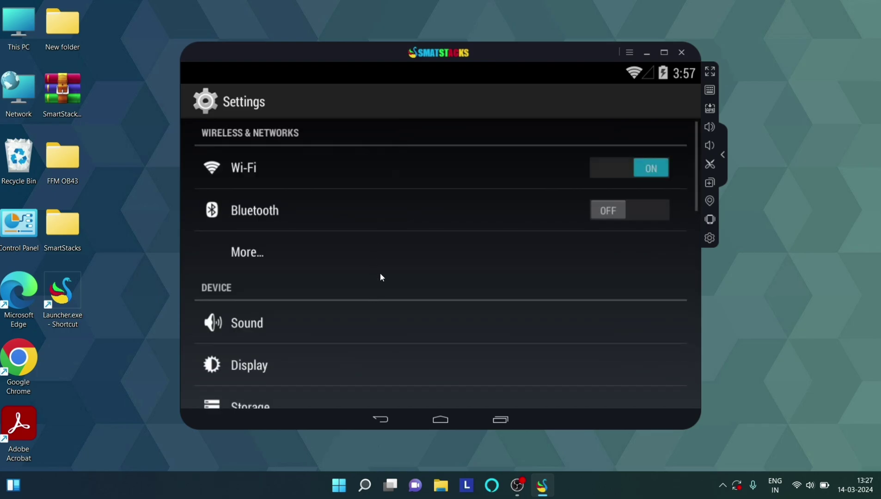
pyautogui.scroll(-10, 380, 274)
pyautogui.click(292, 388)
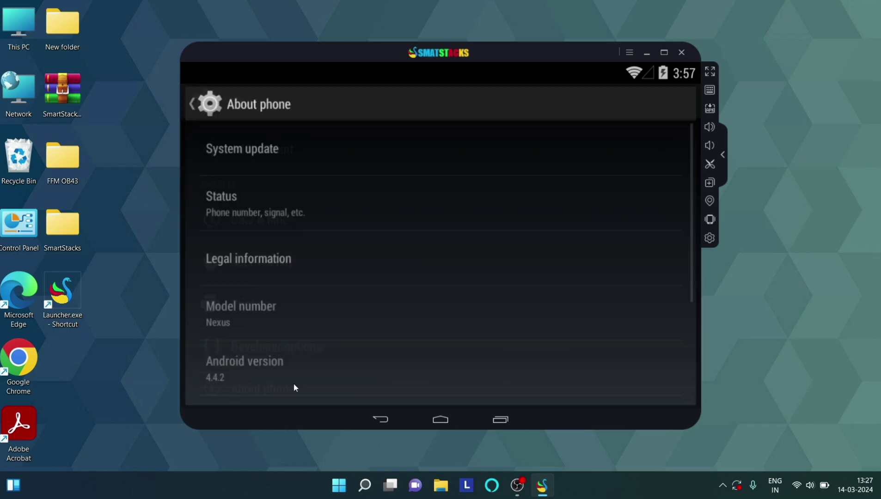
pyautogui.tripleClick(333, 383)
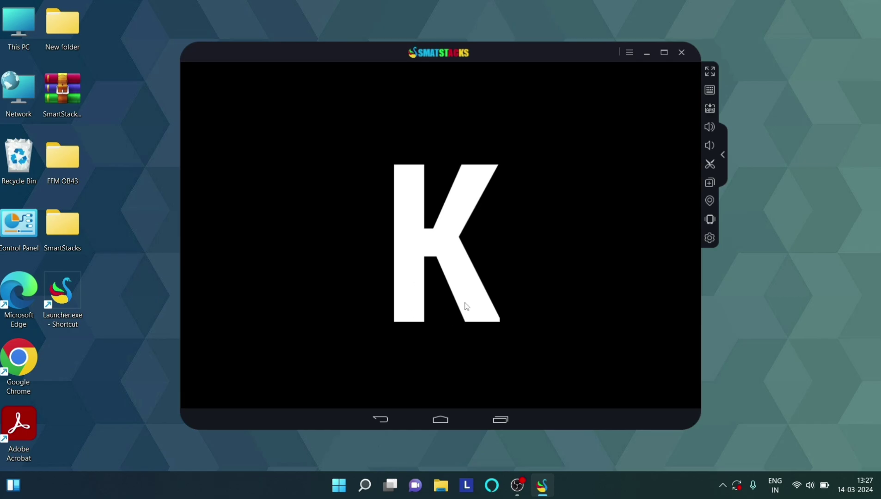
pyautogui.click(465, 305)
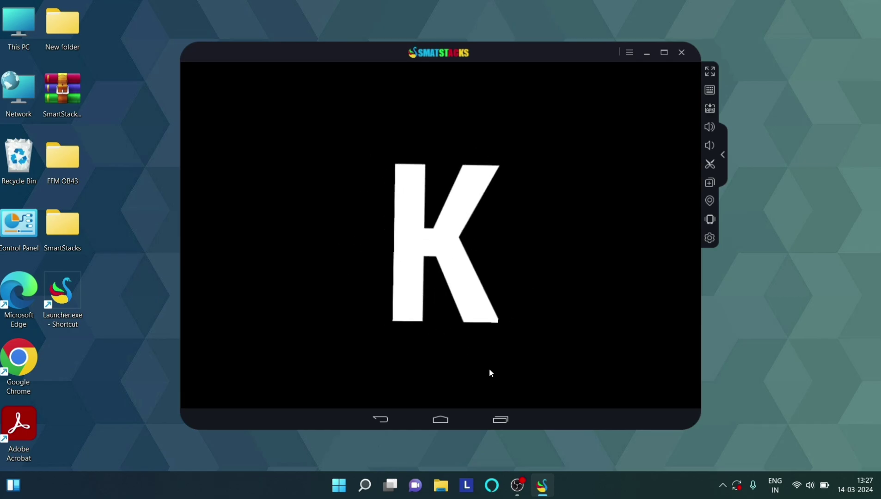
pyautogui.click(500, 419)
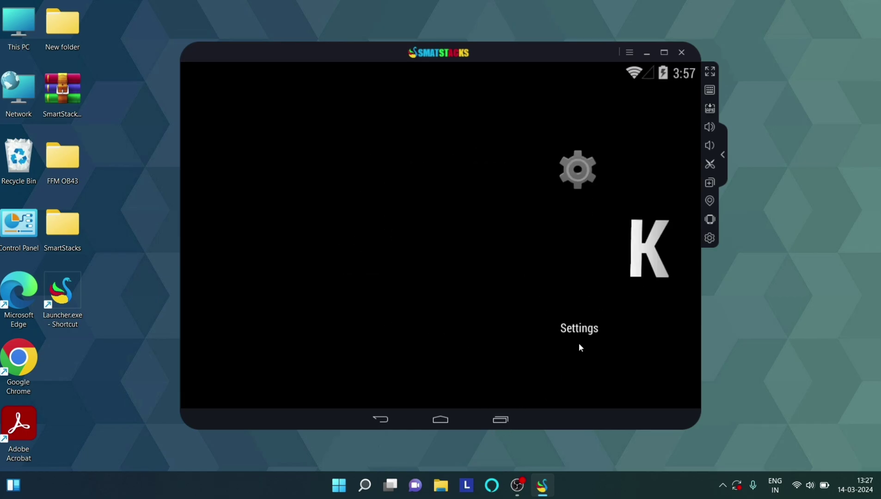
pyautogui.click(611, 231)
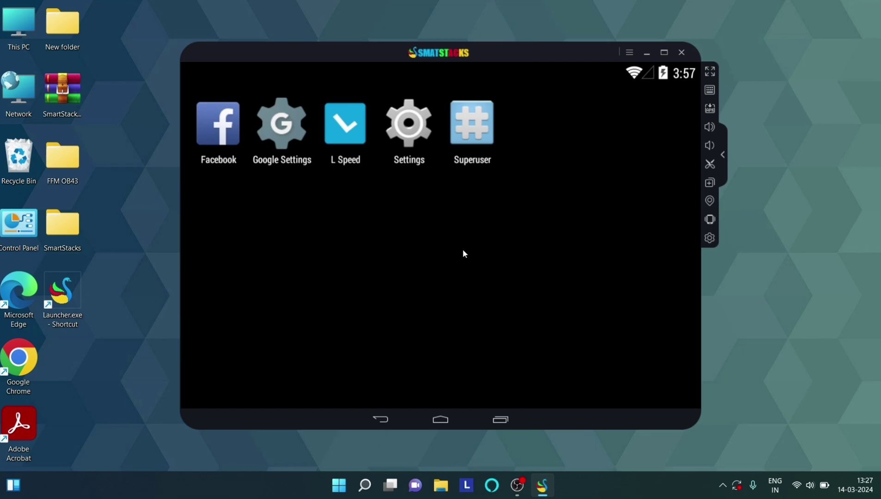
# Step: Close the emulator and refresh the desktop
pyautogui.click(682, 52)
pyautogui.rightClick(354, 149)
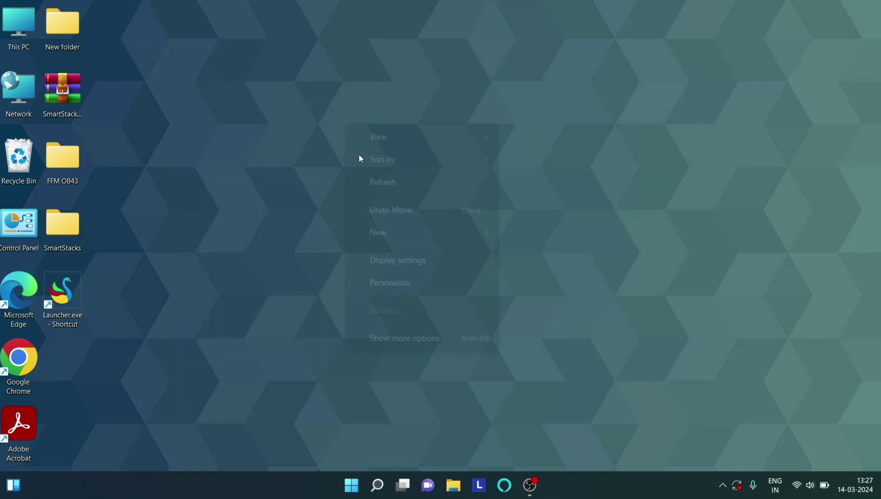
pyautogui.click(370, 178)
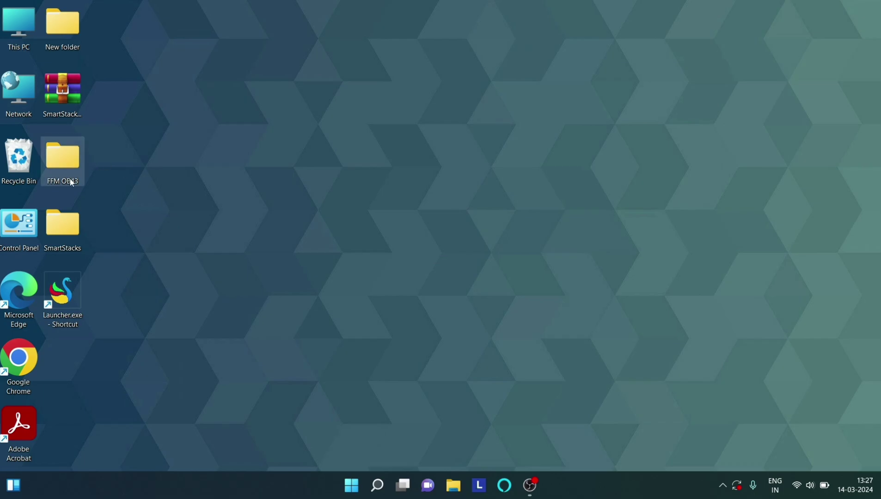
# Step: Check the contents of the FFM OB43 folder again and close it
pyautogui.doubleClick(68, 158)
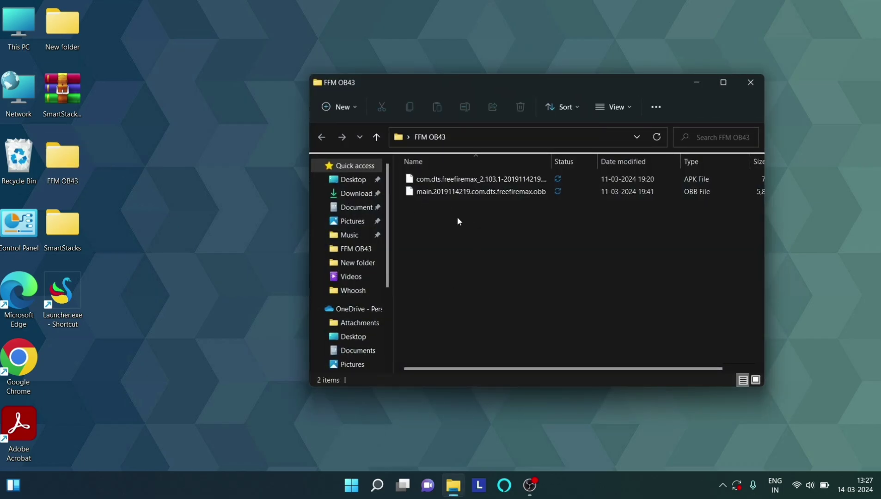
pyautogui.click(751, 83)
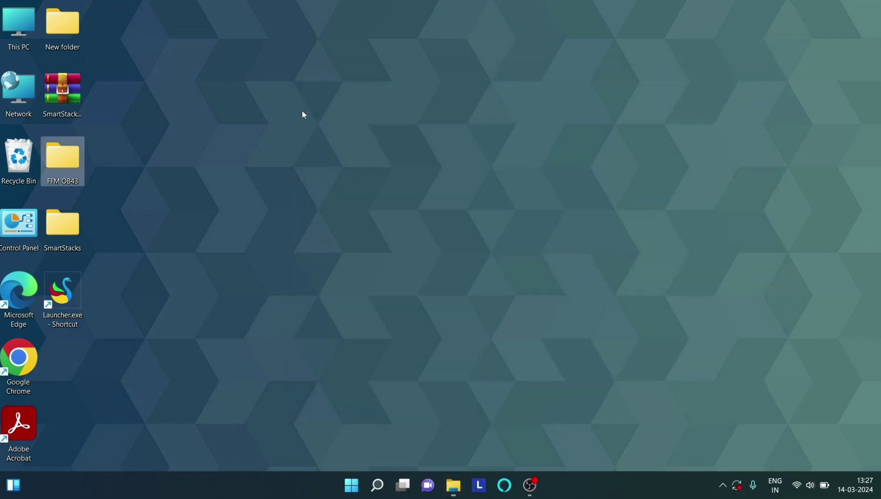
pyautogui.click(99, 168)
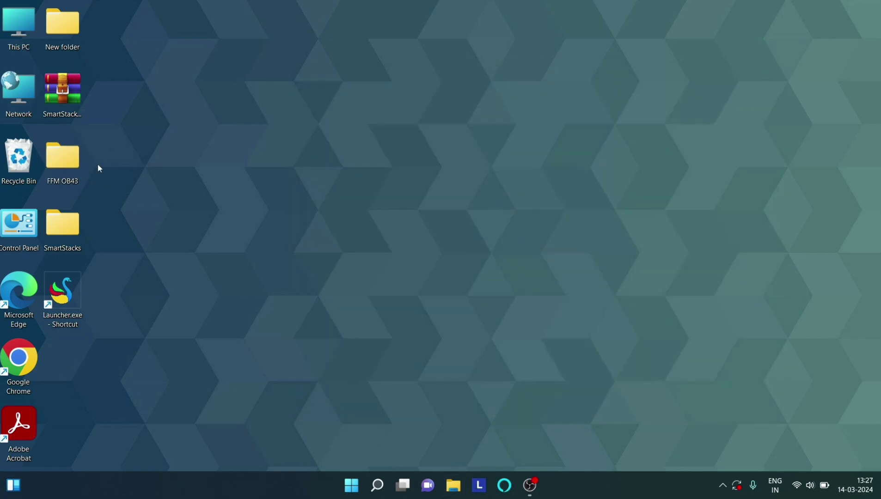
# Step: Move the FFM OB43 folder from the desktop into the sharefs folder inside SmartStacks > Engine, and close the file window
pyautogui.rightClick(63, 152)
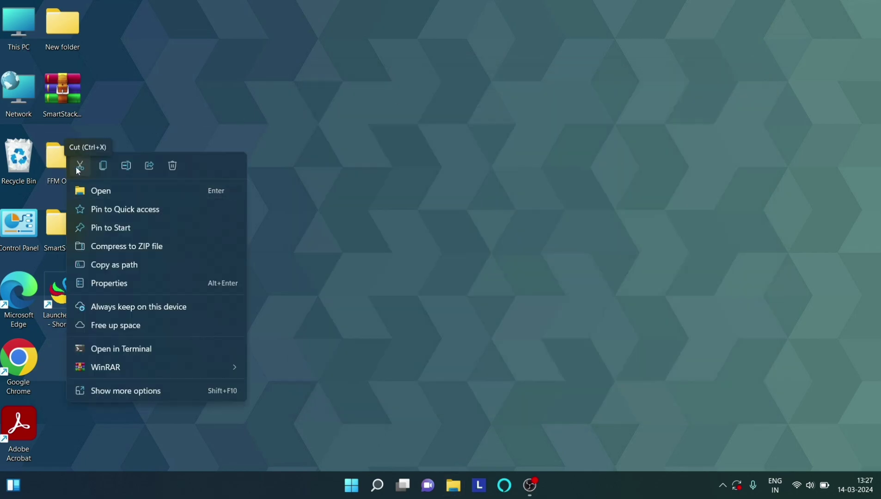
pyautogui.click(77, 166)
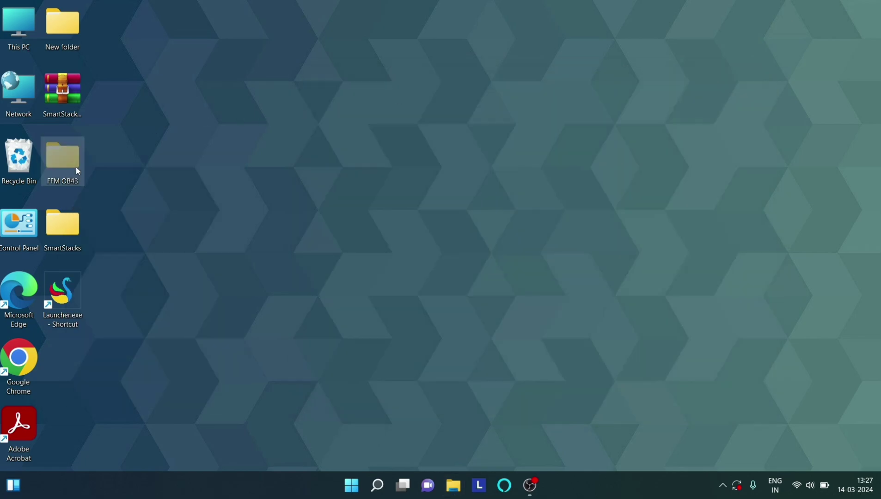
pyautogui.rightClick(74, 280)
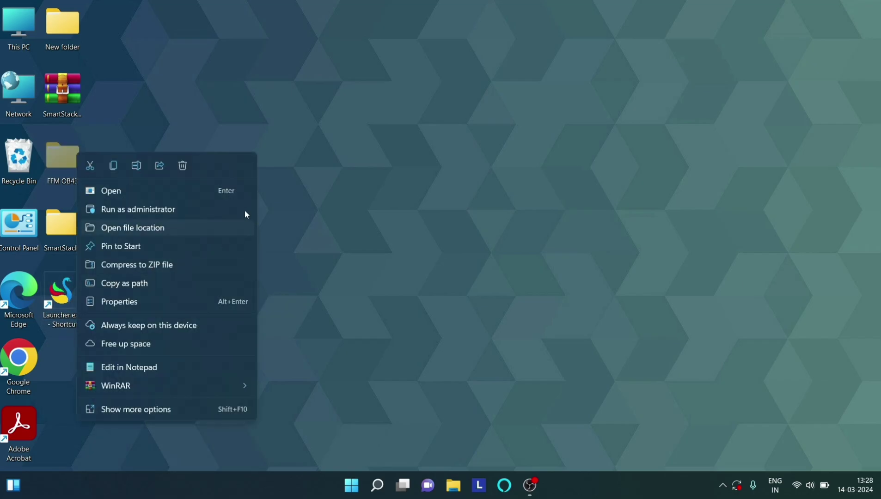
pyautogui.click(196, 231)
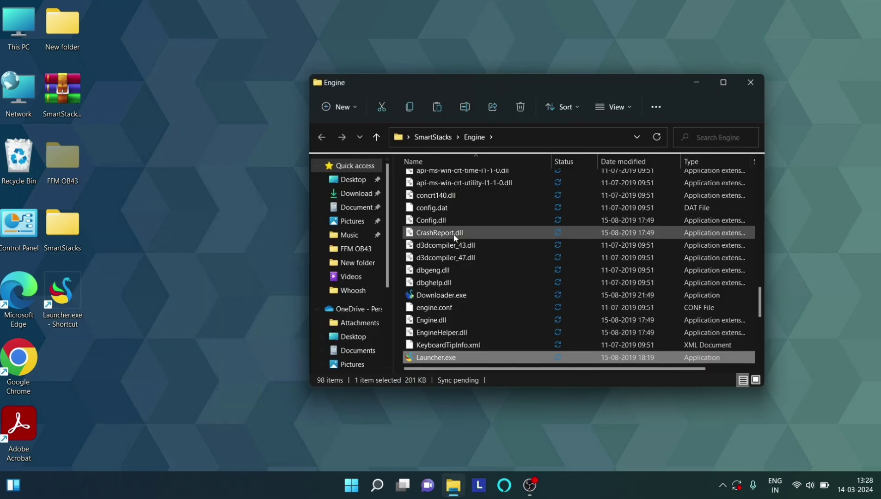
pyautogui.scroll(15, 445, 231)
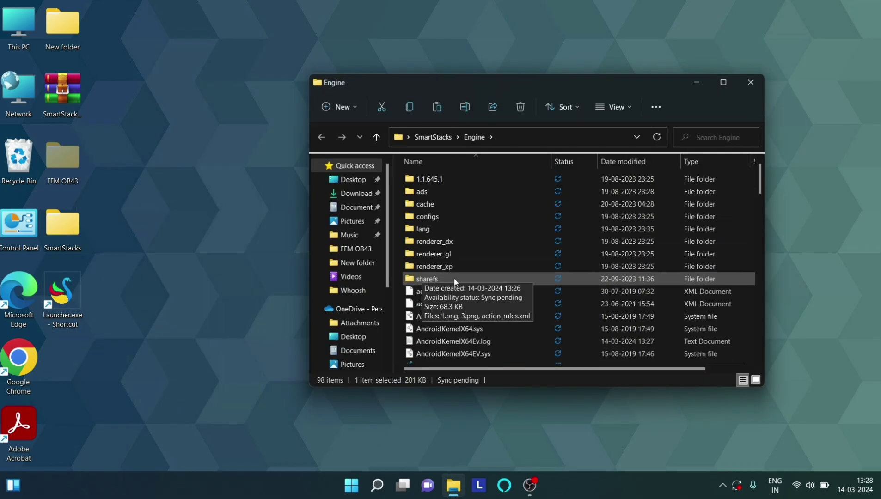
pyautogui.click(469, 278)
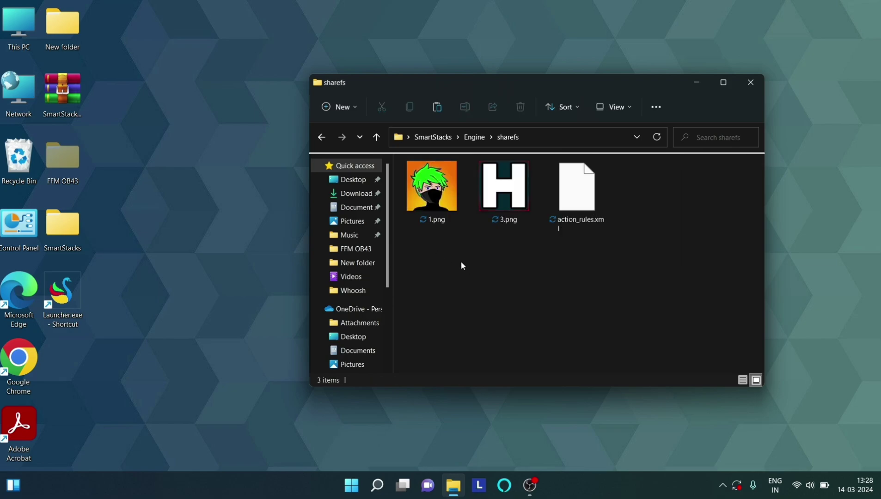
pyautogui.rightClick(460, 263)
pyautogui.click(476, 278)
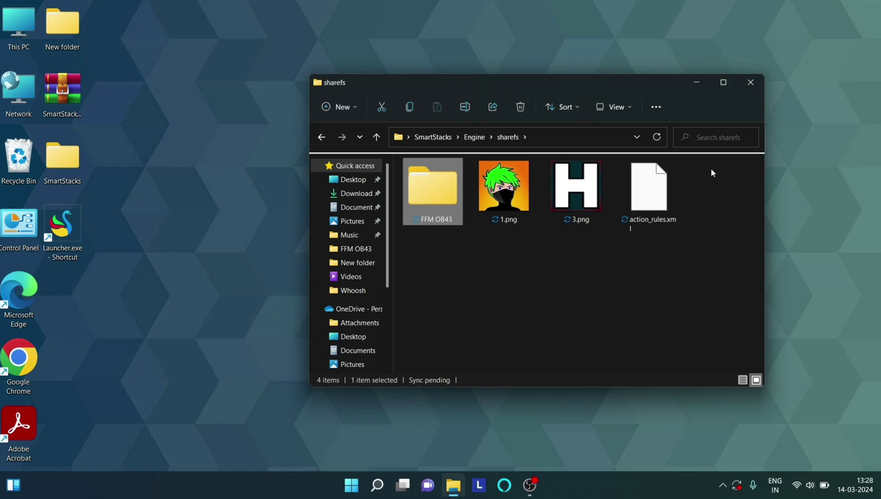
pyautogui.click(750, 82)
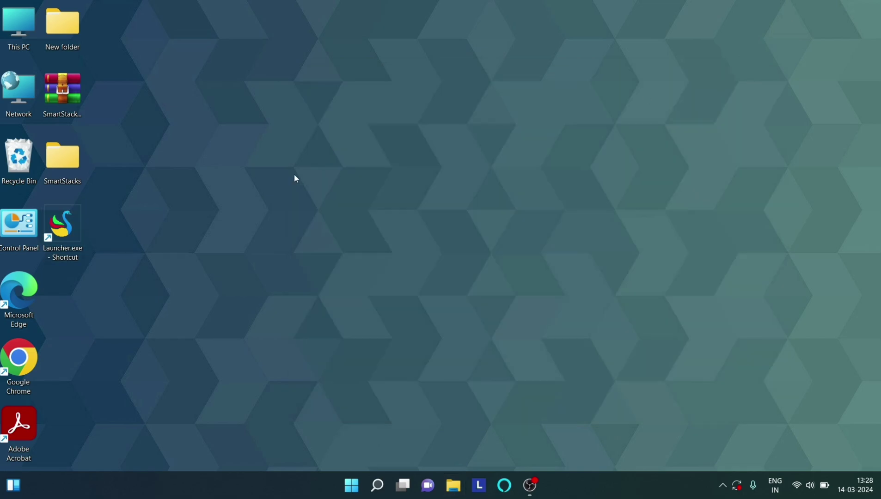
# Step: Launch the SmartStacks emulator from its desktop shortcut as administrator and open its list of installed apps
pyautogui.rightClick(55, 220)
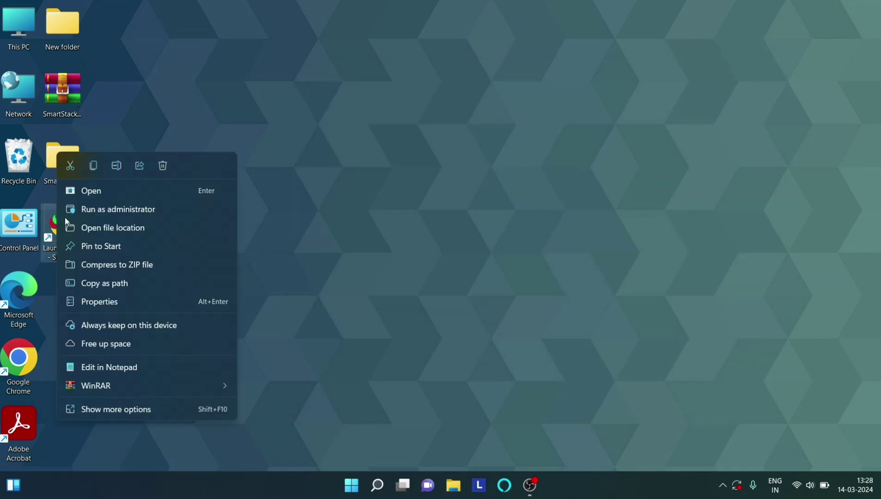
pyautogui.click(112, 214)
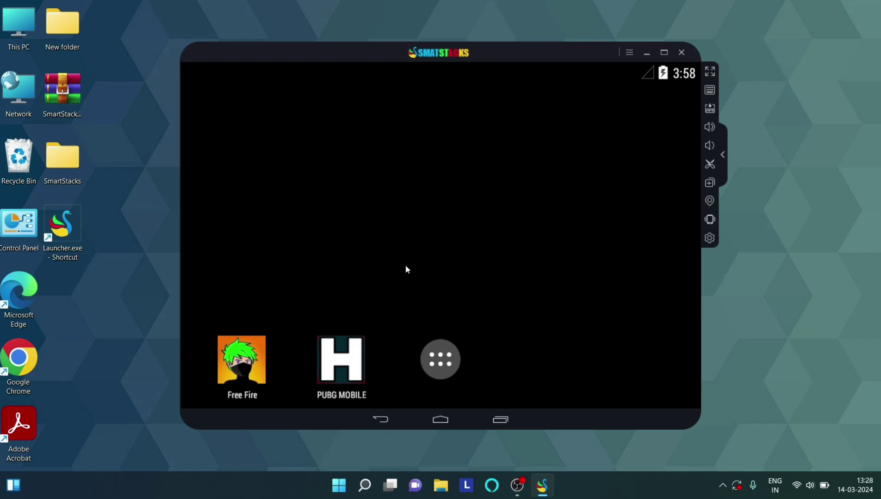
pyautogui.click(441, 359)
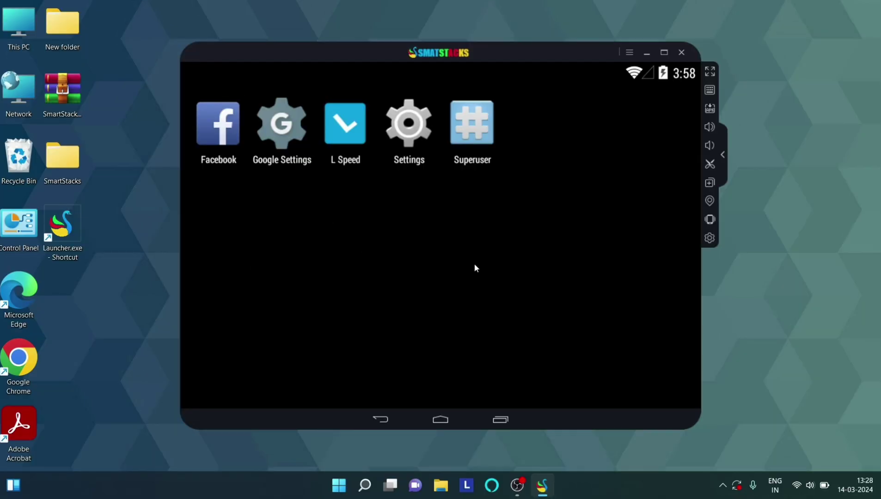
# Step: Install es-file-explorer-4-4-0-2-1.apk from the Downloads > download folder into the emulator and close the file window
pyautogui.click(440, 486)
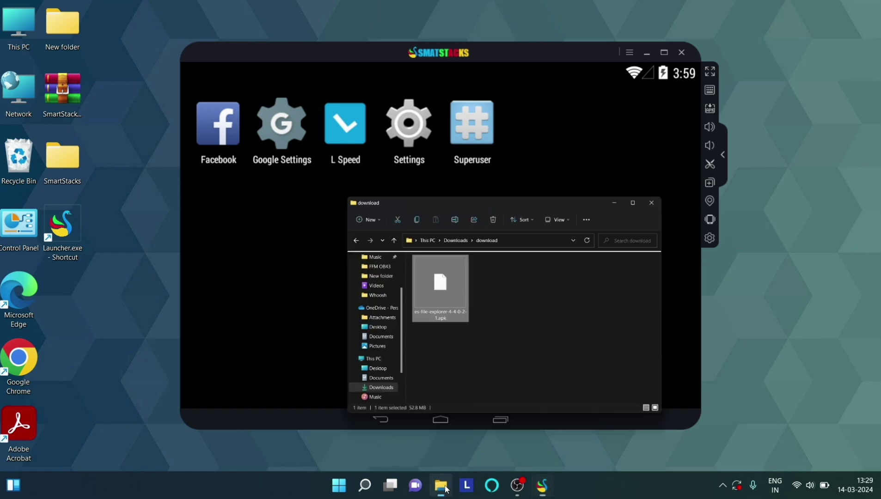
pyautogui.moveTo(504, 84); pyautogui.dragTo(730, 100)
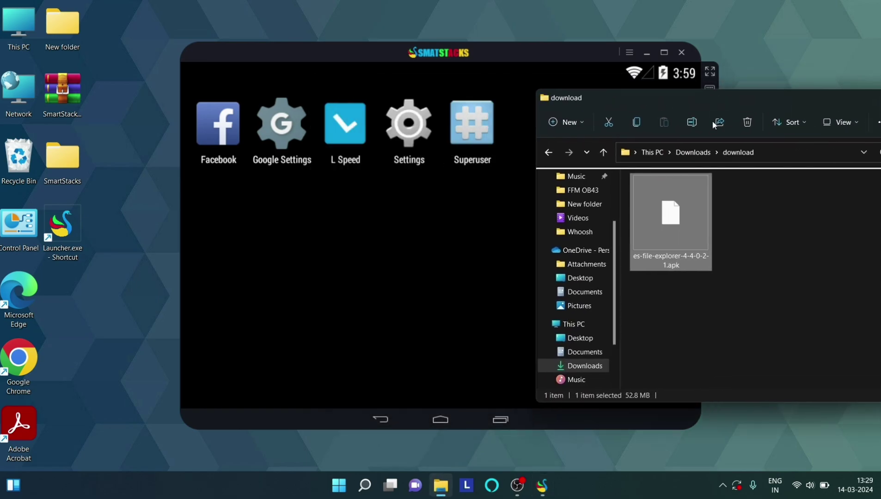
pyautogui.moveTo(681, 208); pyautogui.dragTo(445, 243)
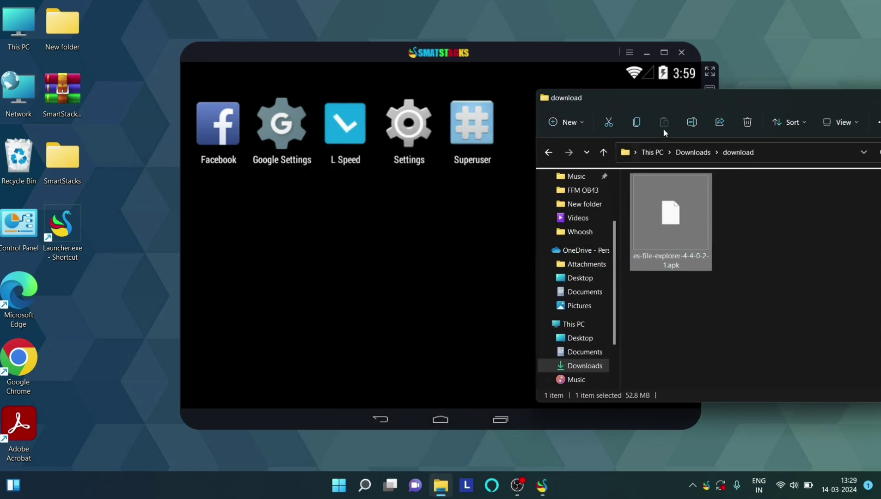
pyautogui.moveTo(740, 98); pyautogui.dragTo(397, 115)
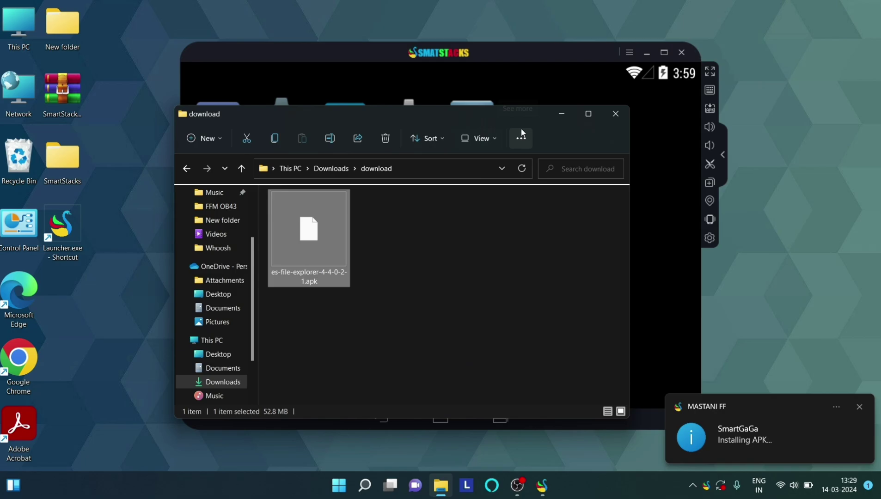
pyautogui.click(616, 115)
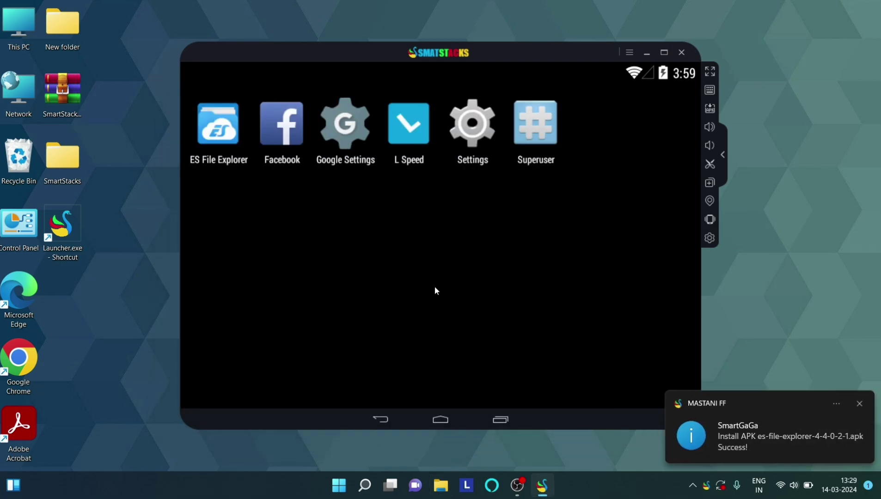
# Step: Open ES File Explorer and go from internal storage to the root directory's share > FFM OB43 folder
pyautogui.click(227, 128)
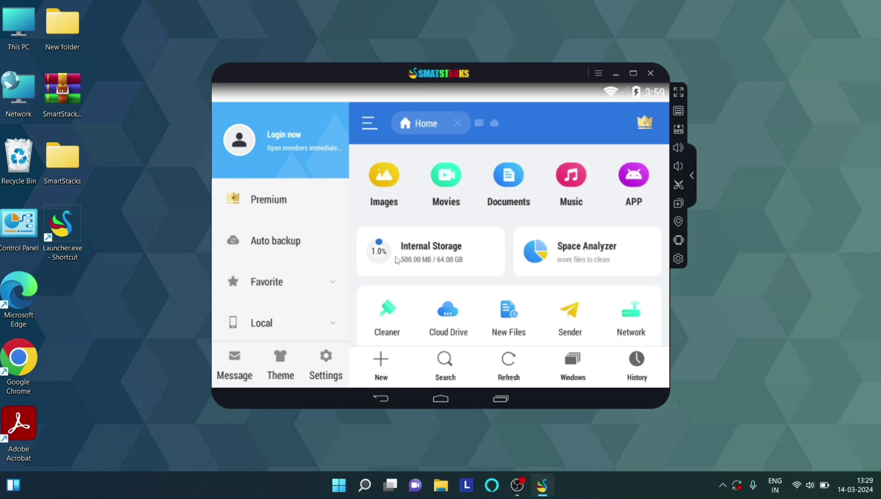
pyautogui.click(466, 256)
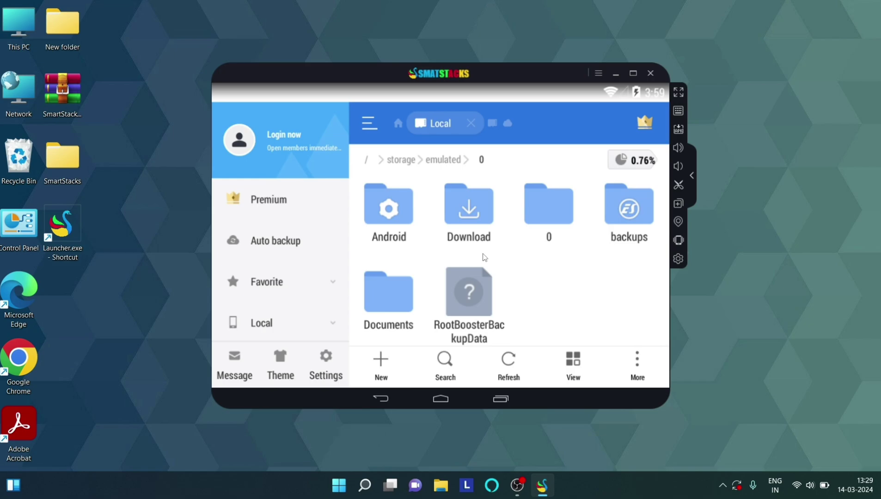
pyautogui.click(368, 160)
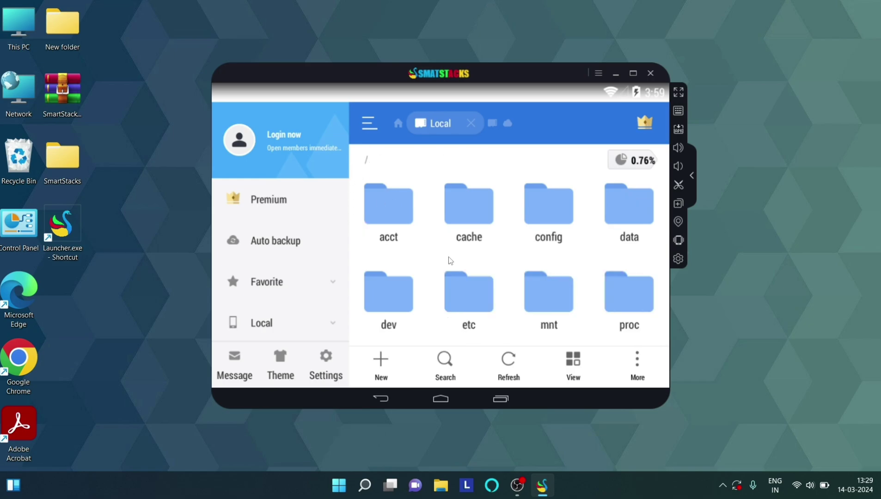
pyautogui.scroll(-4, 449, 260)
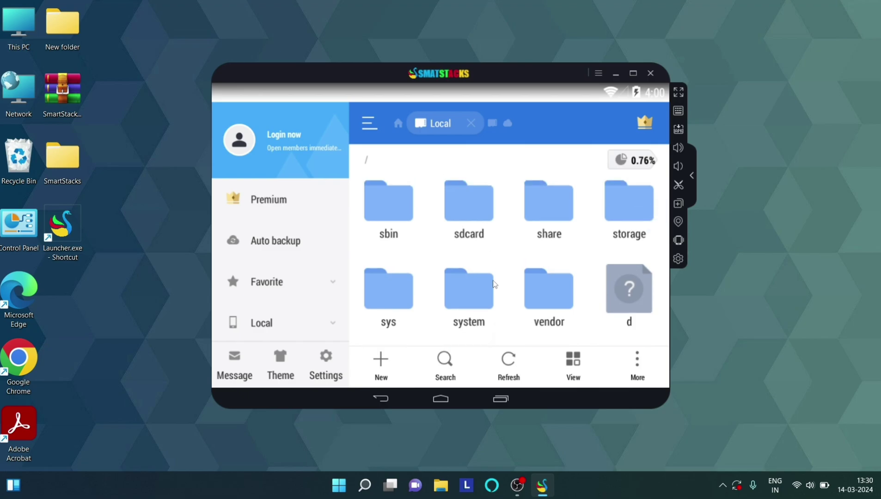
pyautogui.scroll(1, 494, 284)
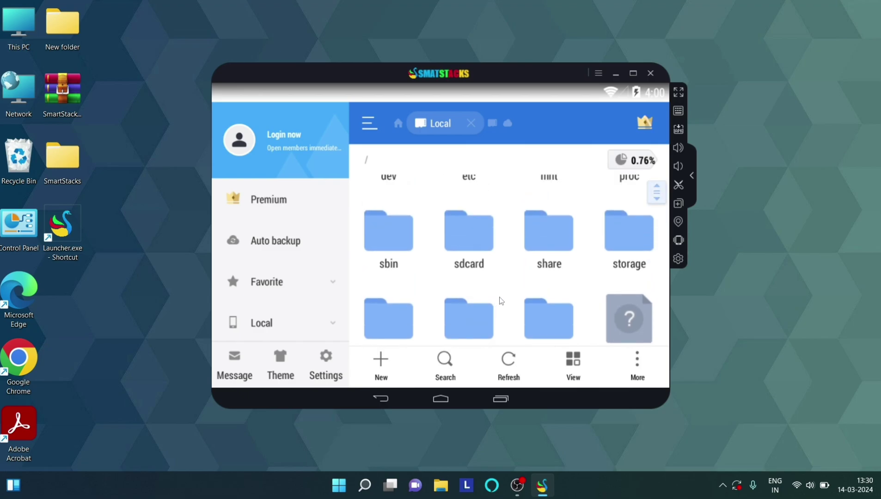
pyautogui.click(556, 236)
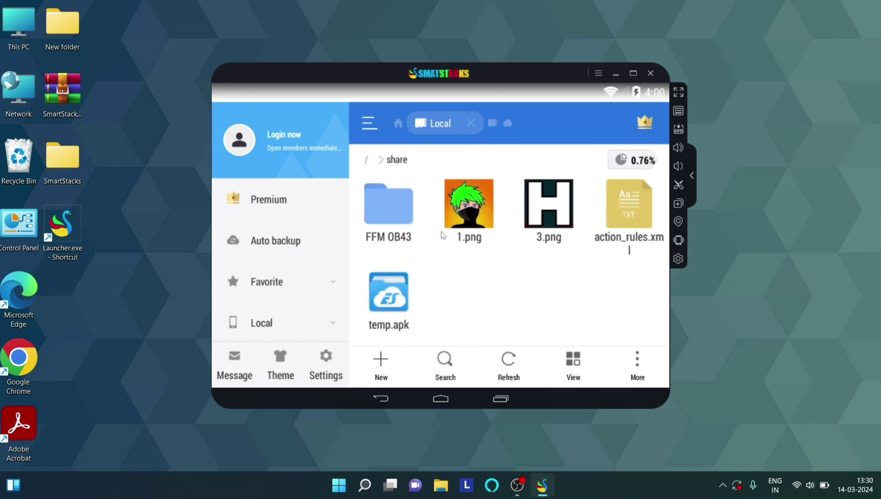
pyautogui.click(396, 214)
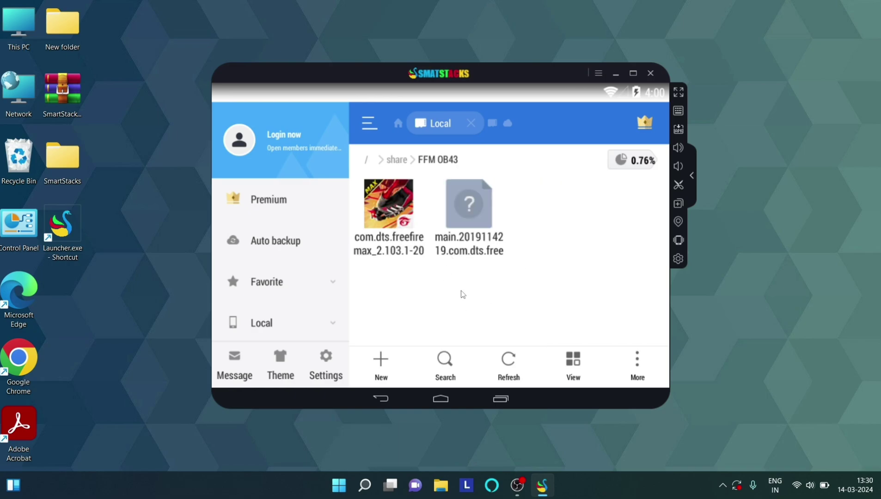
# Step: Install the Free Fire MAX 2.103.1 APK from the FFM OB43 folder, accepting all its requested permissions
pyautogui.click(382, 209)
pyautogui.click(525, 348)
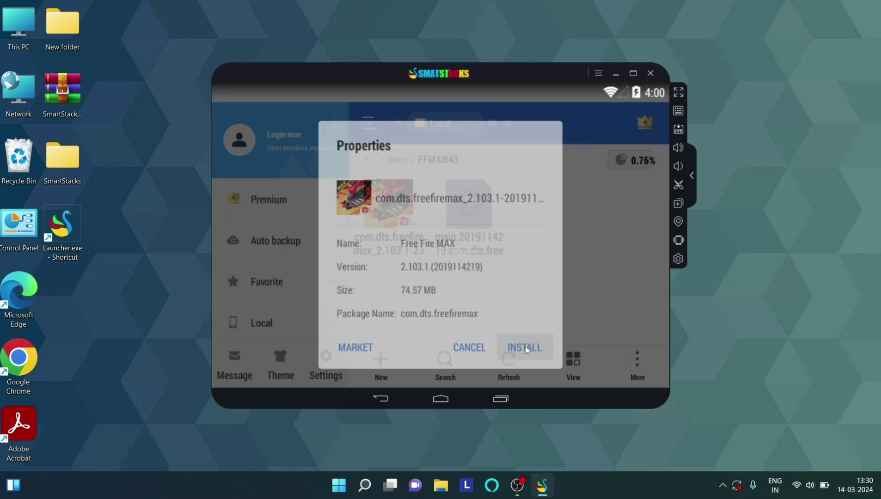
pyautogui.click(537, 370)
pyautogui.click(536, 368)
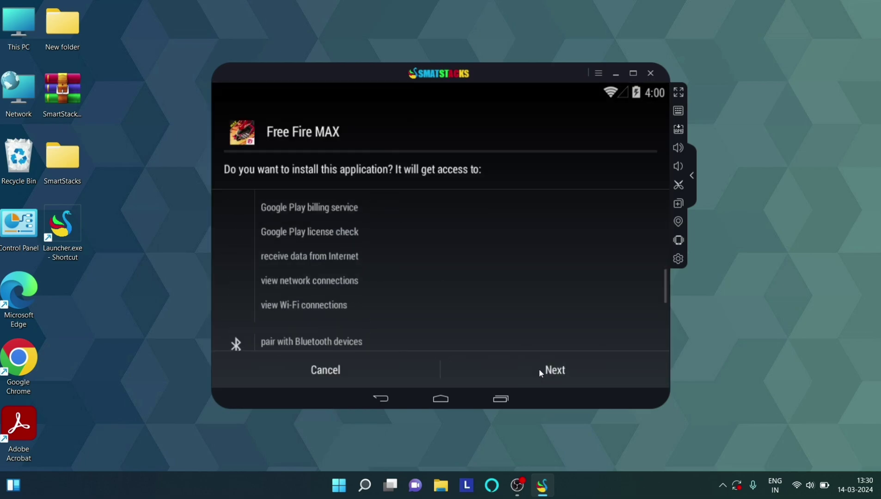
pyautogui.click(538, 368)
pyautogui.click(538, 368)
pyautogui.click(540, 370)
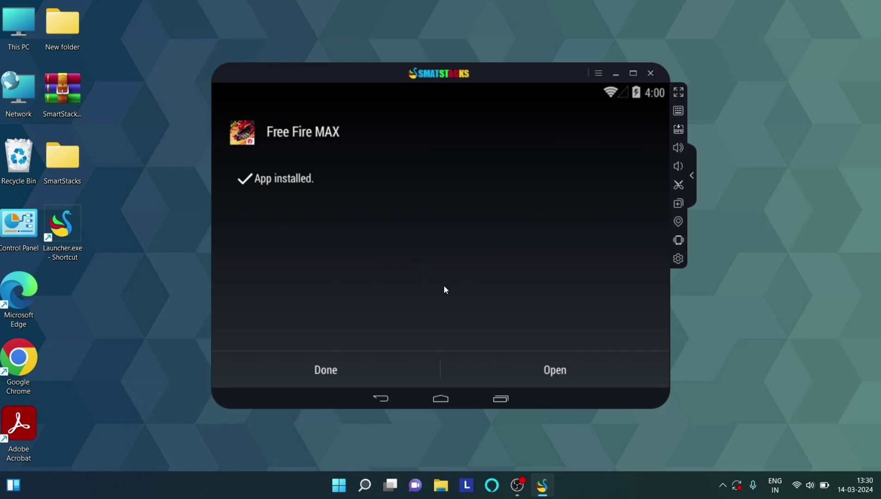
# Step: Run the newly installed Free Fire MAX once and dismiss it from the recent apps
pyautogui.click(563, 373)
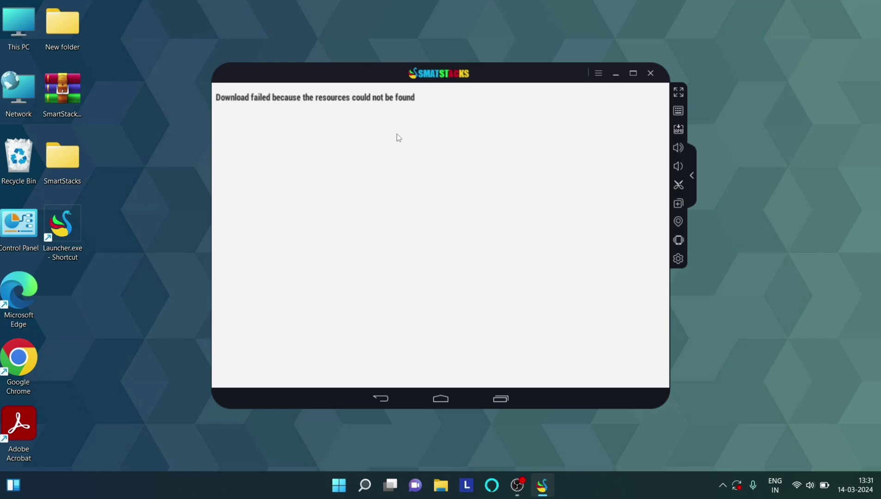
pyautogui.click(501, 399)
pyautogui.moveTo(597, 224); pyautogui.dragTo(595, 388)
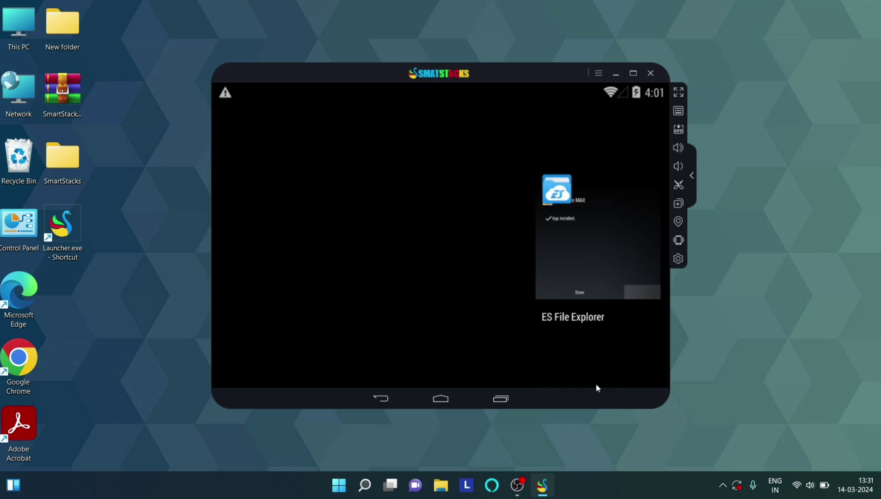
# Step: Return to ES File Explorer and move the main.2019114219 OBB file to /storage/emulated/0/Android/obb/com.dts.freefiremax
pyautogui.click(586, 244)
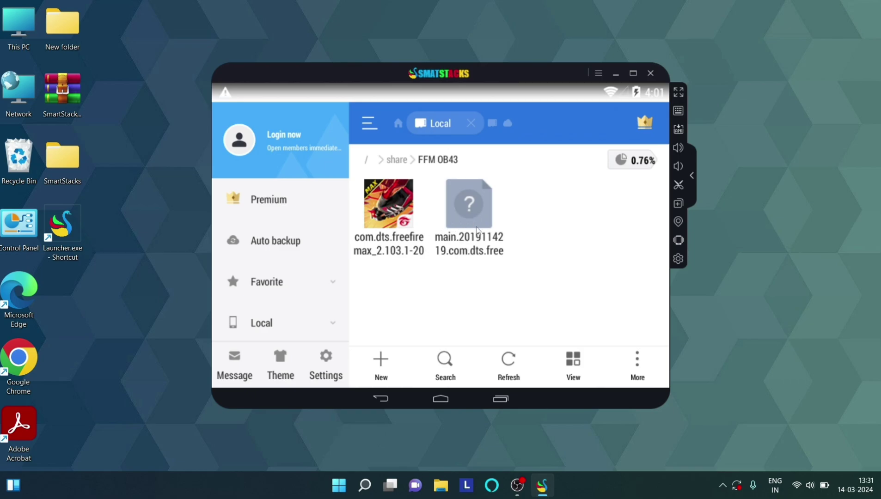
pyautogui.click(483, 200)
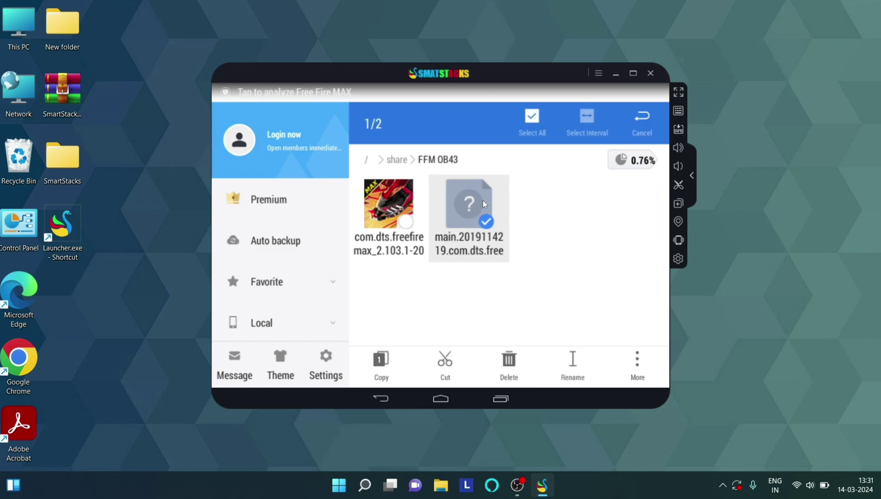
pyautogui.click(637, 367)
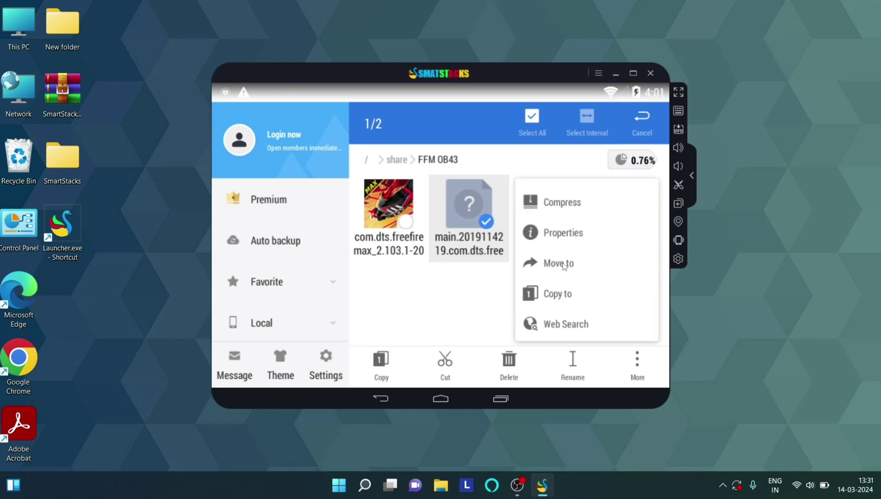
pyautogui.click(559, 264)
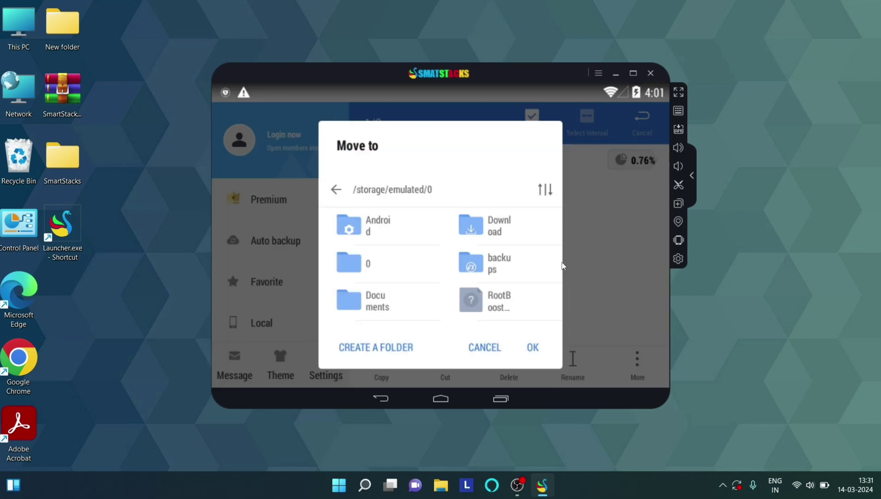
pyautogui.click(395, 234)
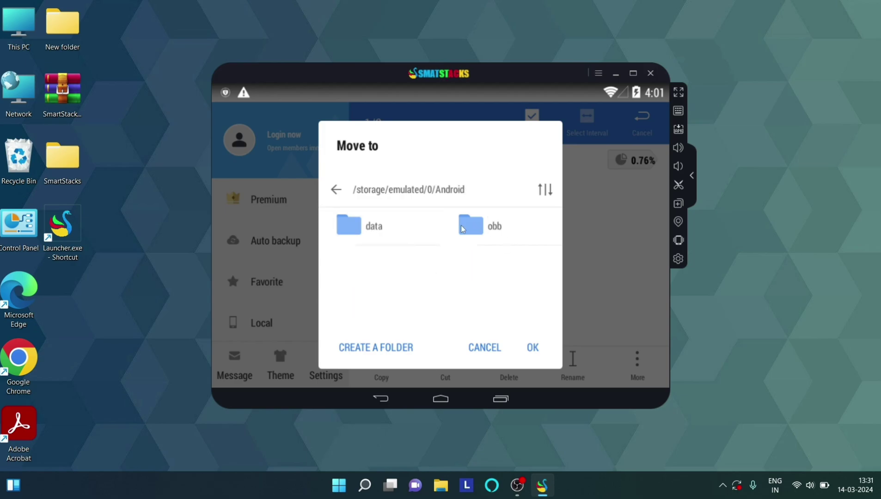
pyautogui.click(504, 228)
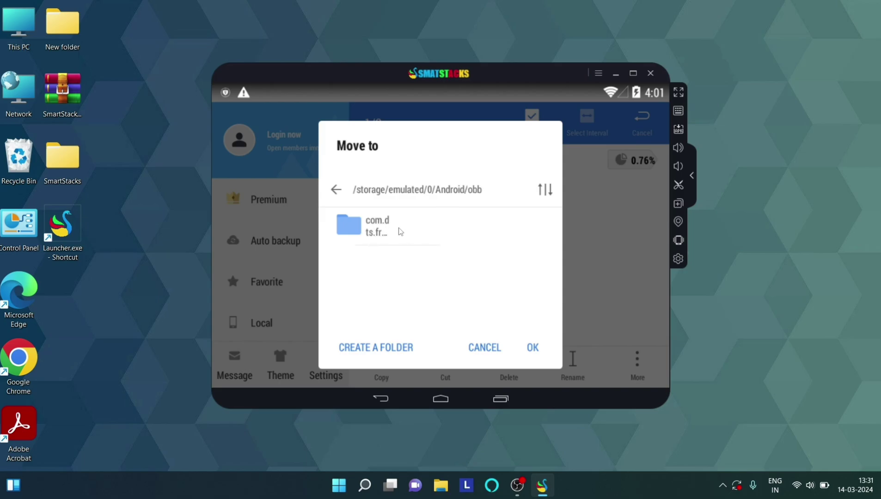
pyautogui.click(398, 232)
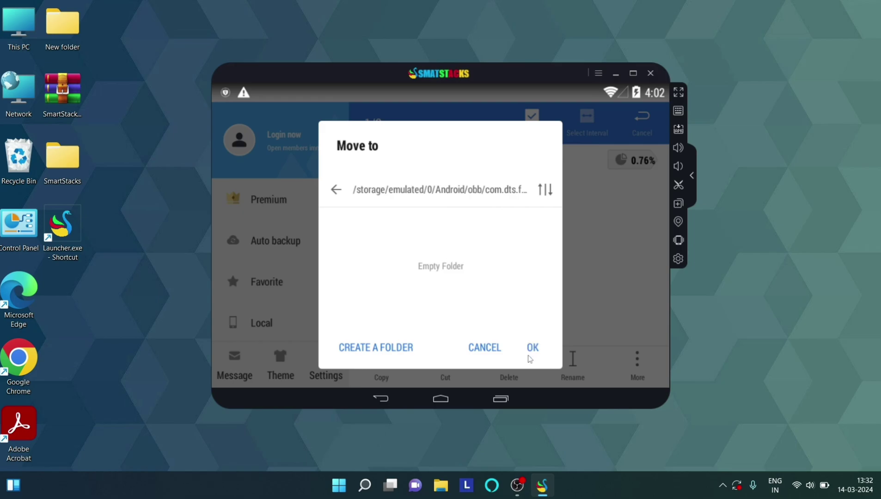
pyautogui.click(534, 347)
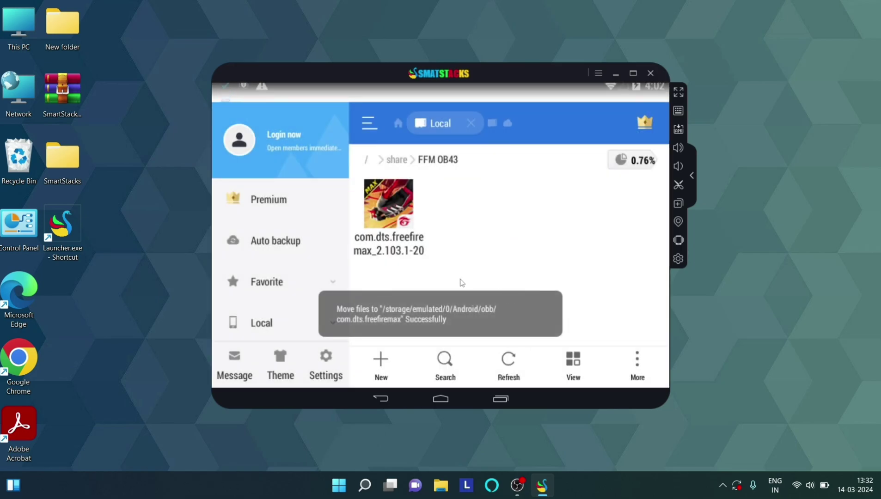
# Step: Dismiss ES File Explorer from the recent apps and launch Free Fire MAX, accepting the download retry
pyautogui.click(504, 401)
pyautogui.moveTo(582, 264); pyautogui.dragTo(428, 275)
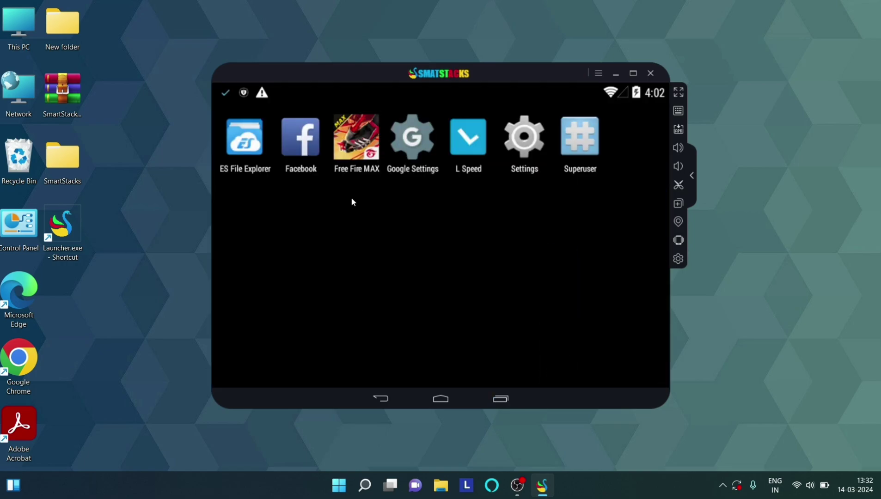
pyautogui.click(366, 147)
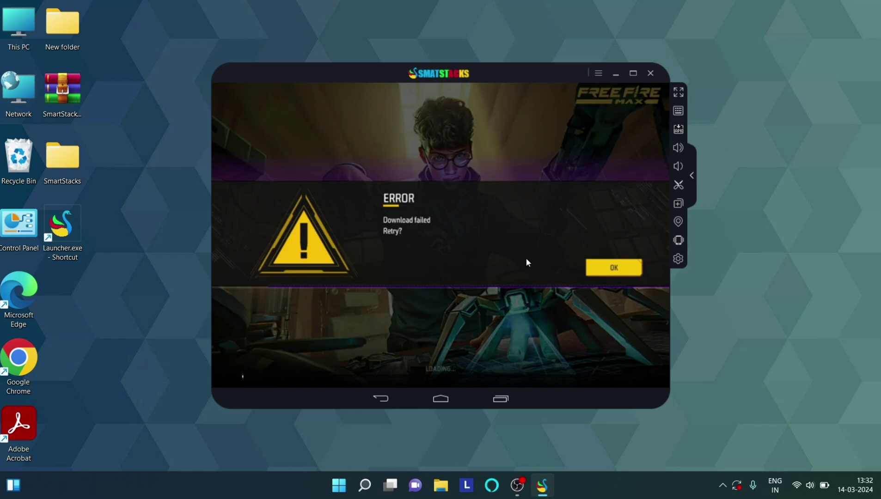
pyautogui.click(601, 267)
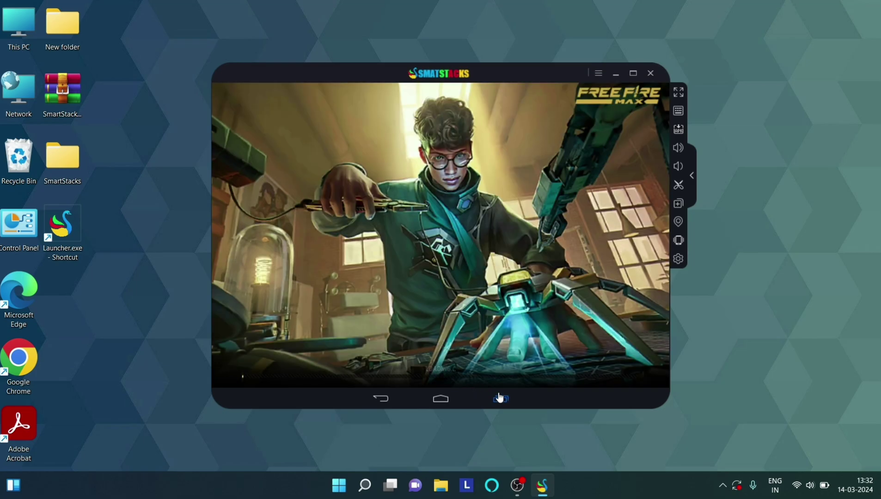
# Step: Open the Android settings and clear Free Fire MAX's cache and app data from its app info page, confirming the deletion
pyautogui.click(525, 137)
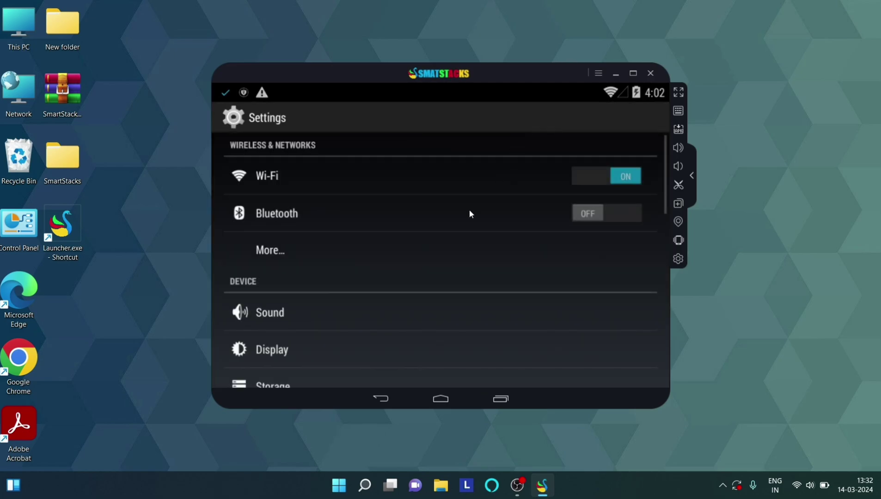
pyautogui.scroll(-5, 401, 230)
pyautogui.click(285, 244)
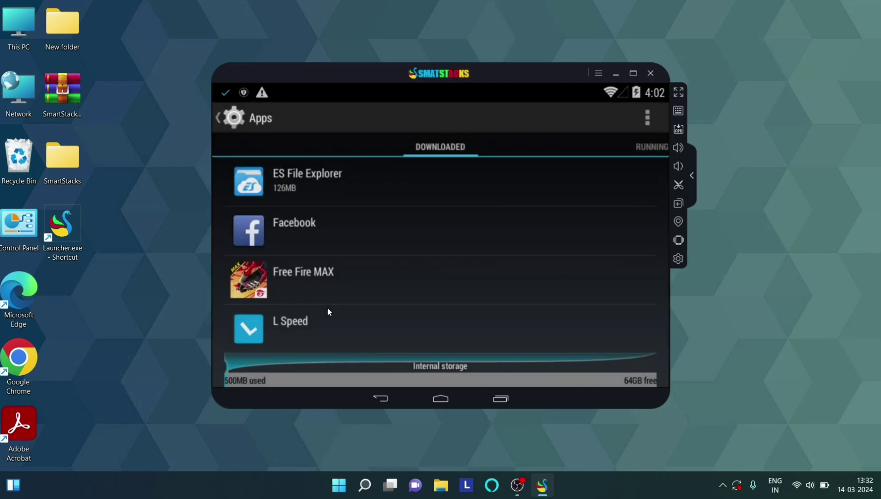
pyautogui.click(347, 285)
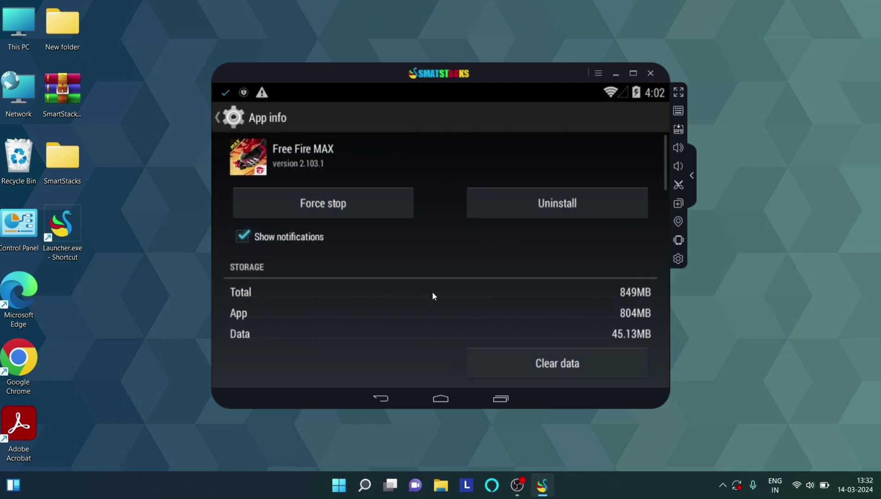
pyautogui.scroll(-5, 437, 277)
pyautogui.scroll(1, 490, 277)
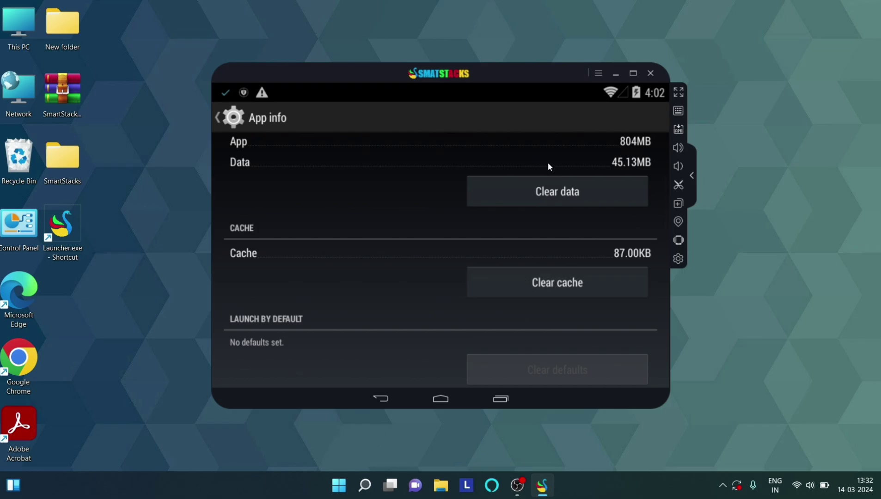
pyautogui.scroll(2, 541, 178)
pyautogui.click(530, 268)
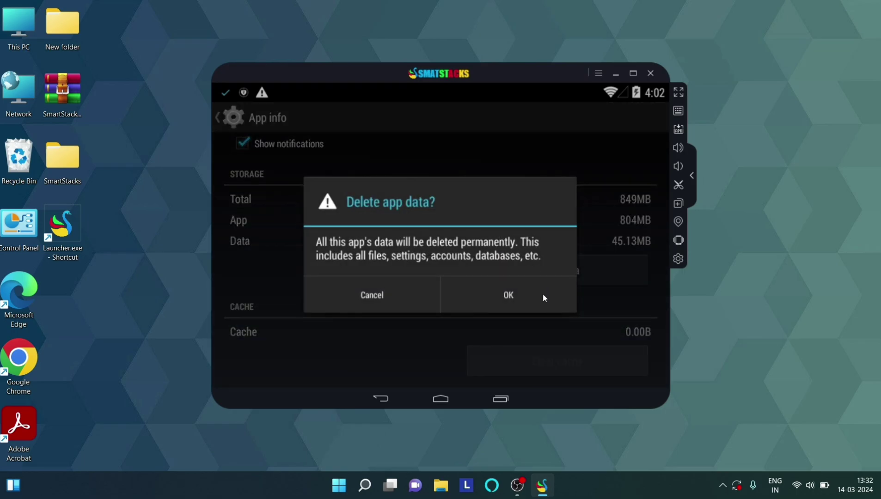
pyautogui.click(518, 295)
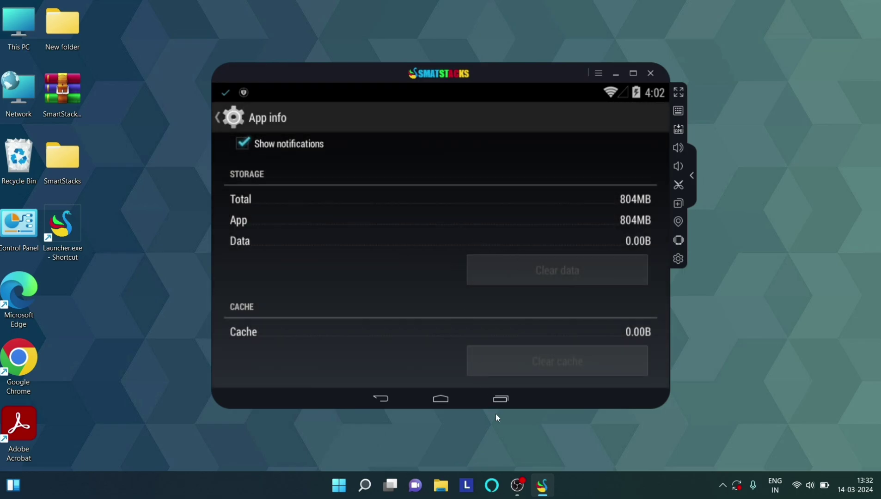
# Step: Dismiss Settings from the recent apps and relaunch Free Fire MAX, accepting the retry for the corrupted file
pyautogui.click(499, 398)
pyautogui.moveTo(596, 212); pyautogui.dragTo(576, 353)
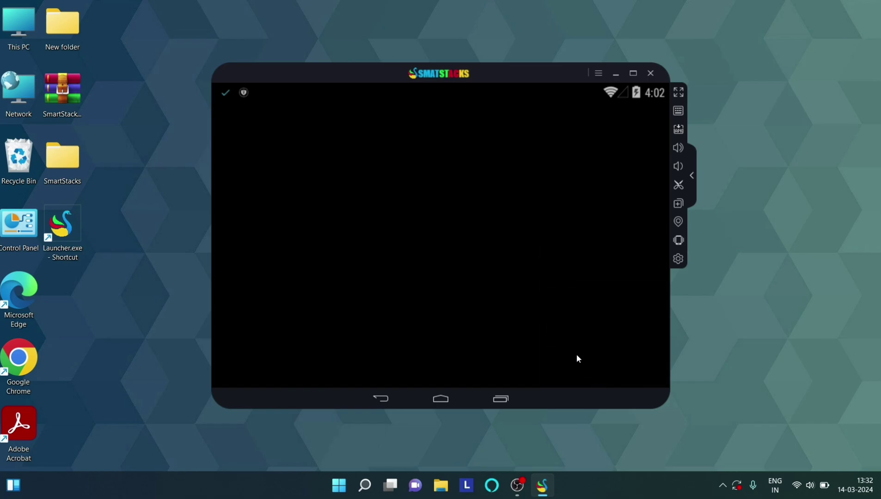
pyautogui.click(354, 146)
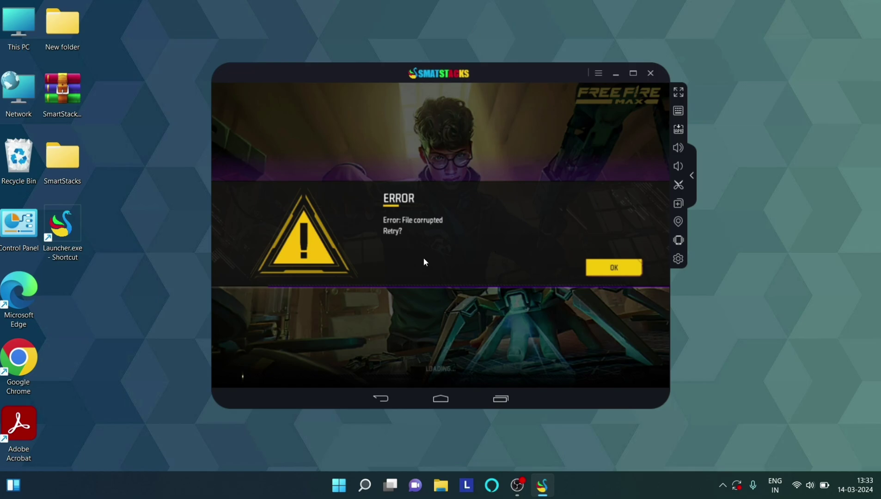
pyautogui.click(606, 266)
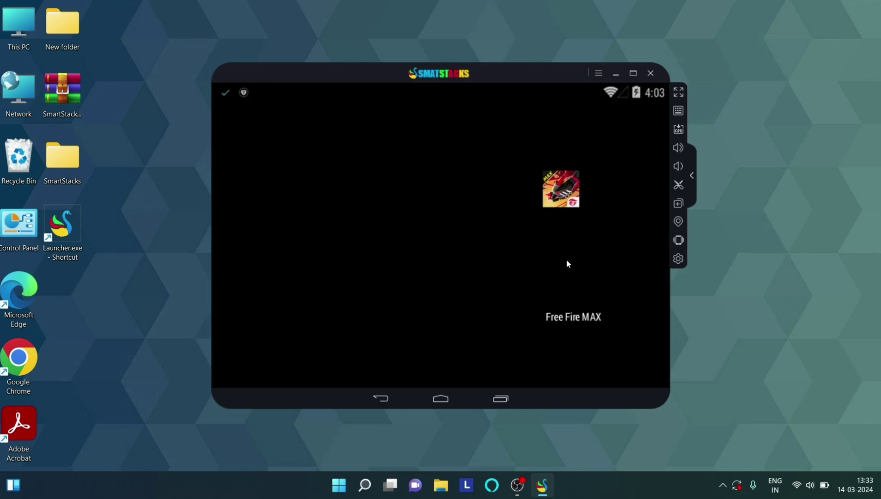
# Step: Return to the Android app settings and delete Free Fire MAX's app data again
pyautogui.click(545, 154)
pyautogui.scroll(-3, 443, 306)
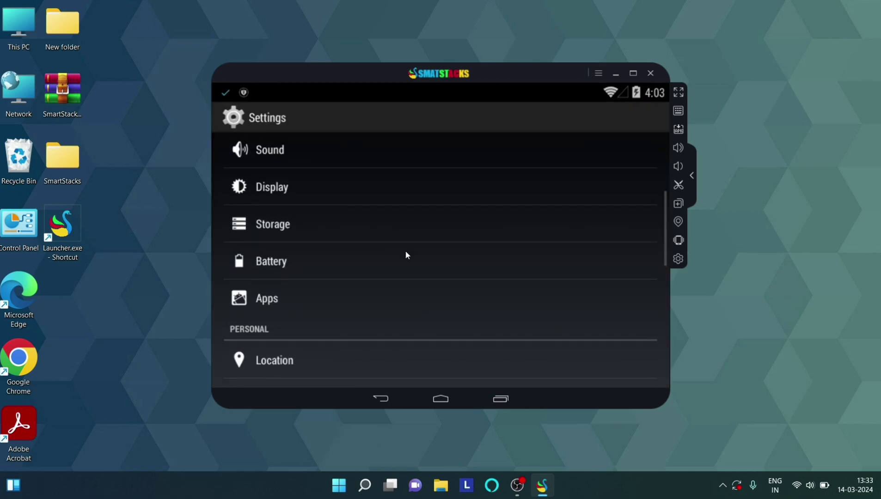
pyautogui.click(312, 297)
pyautogui.click(305, 289)
pyautogui.scroll(-5, 490, 315)
pyautogui.click(521, 305)
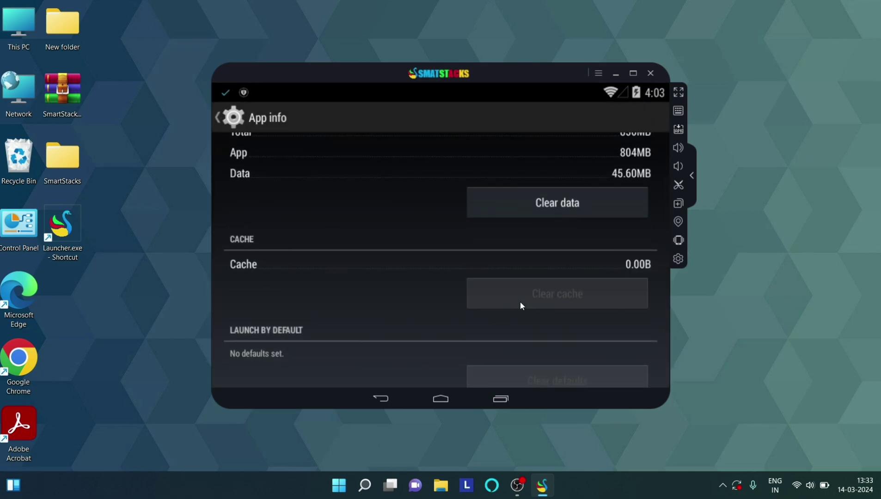
pyautogui.click(557, 203)
pyautogui.click(504, 295)
pyautogui.scroll(5, 440, 307)
# Step: Close Settings from the recent apps, launch Free Fire MAX and accept the Terms of Service and Privacy Policy
pyautogui.click(500, 399)
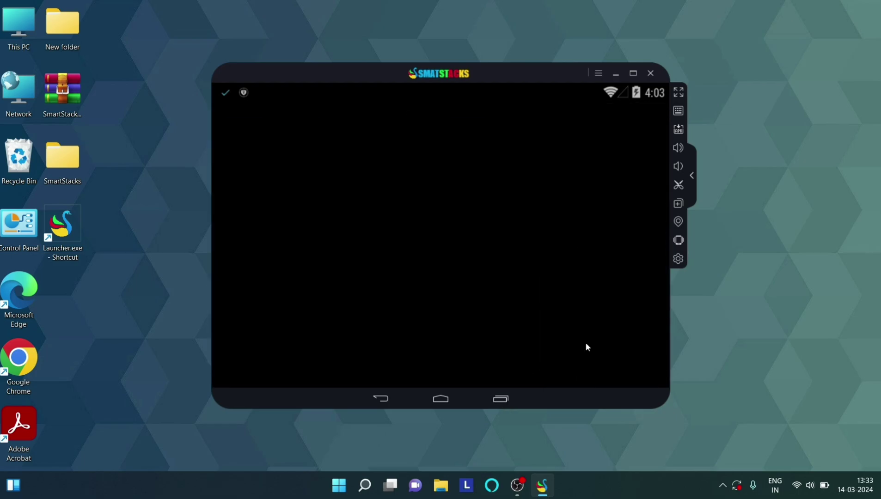
pyautogui.click(357, 139)
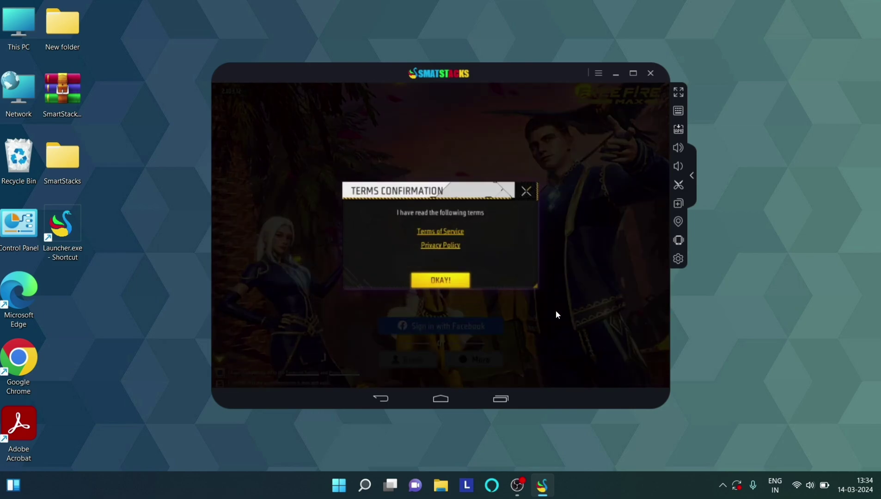
pyautogui.click(449, 284)
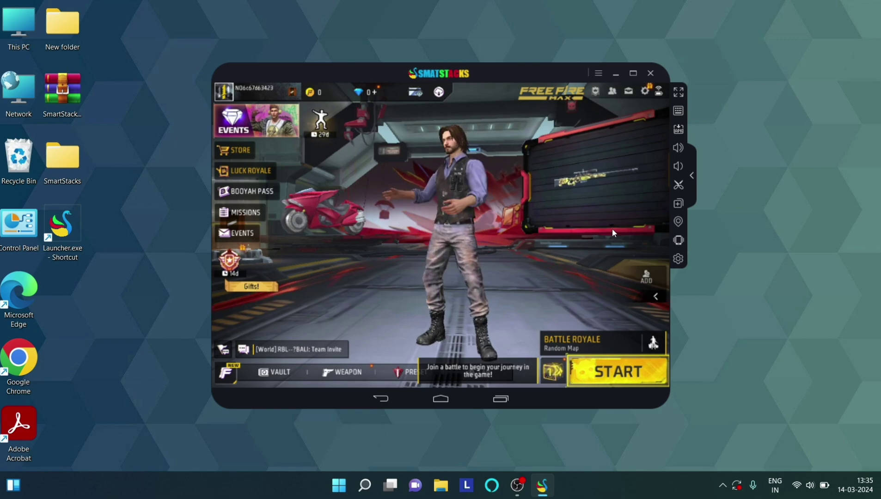
# Step: Open the custom HUD layout from the game's Controls settings and switch it to Preset 1
pyautogui.click(645, 90)
pyautogui.click(250, 192)
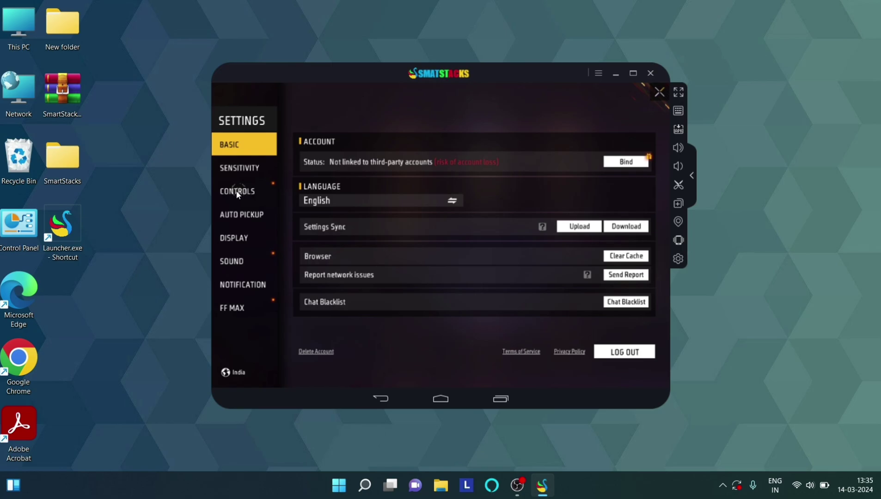
pyautogui.click(603, 375)
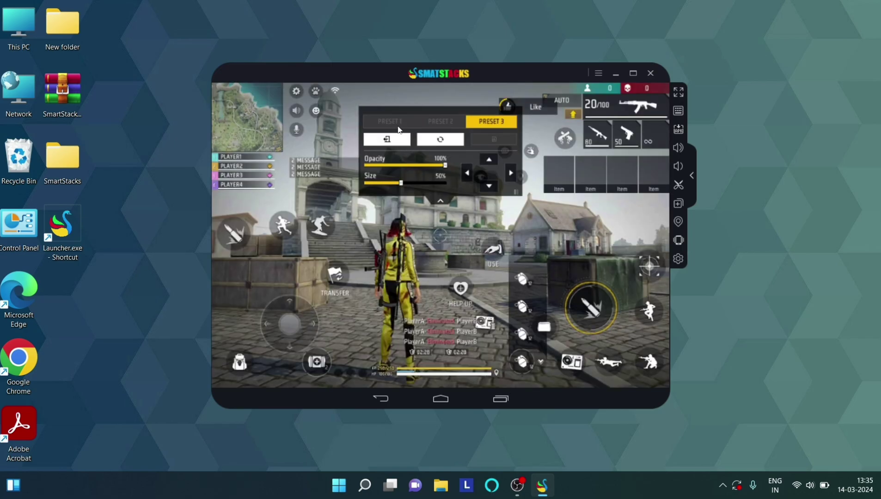
pyautogui.click(390, 121)
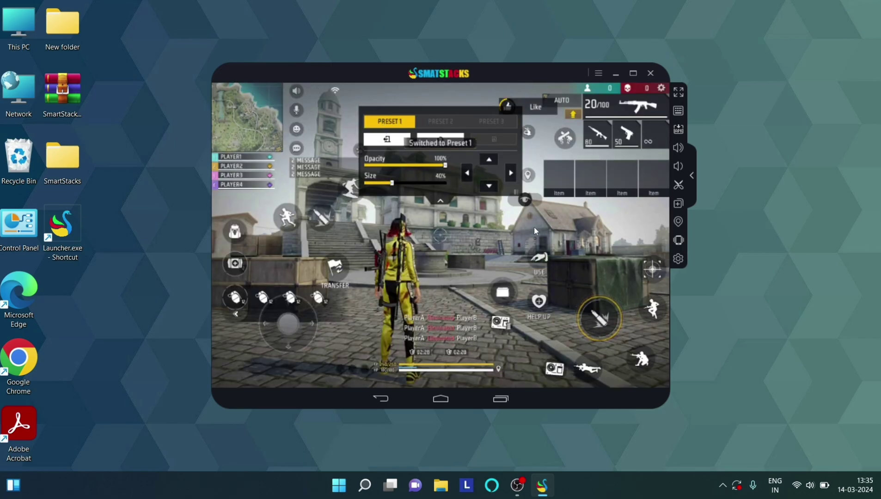
# Step: In the emulator's key mapping editor, place a WASD control over the movement joystick and a Shoot view control on the empty area above the fire button
pyautogui.click(679, 111)
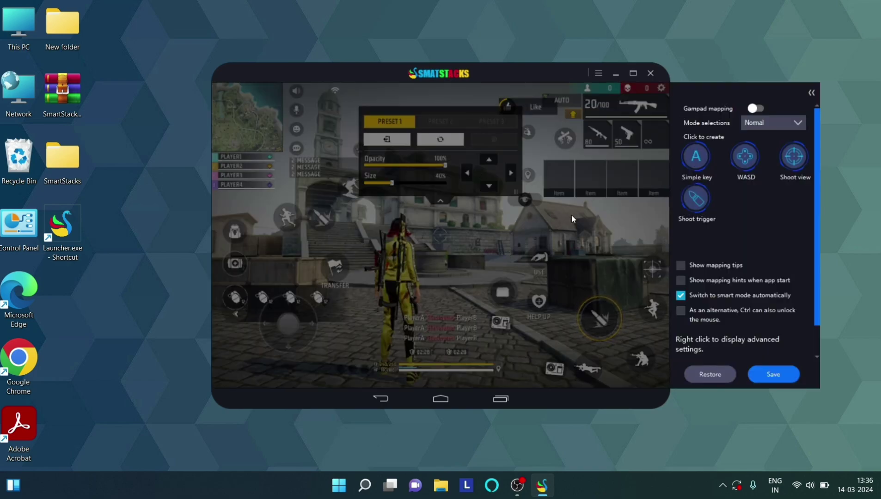
pyautogui.click(742, 159)
pyautogui.moveTo(452, 211); pyautogui.dragTo(323, 299)
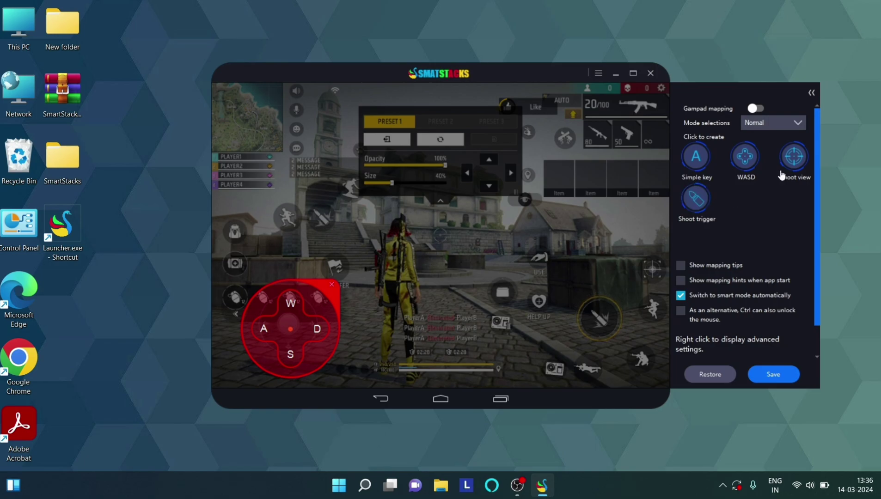
pyautogui.click(793, 157)
pyautogui.moveTo(535, 238); pyautogui.dragTo(572, 233)
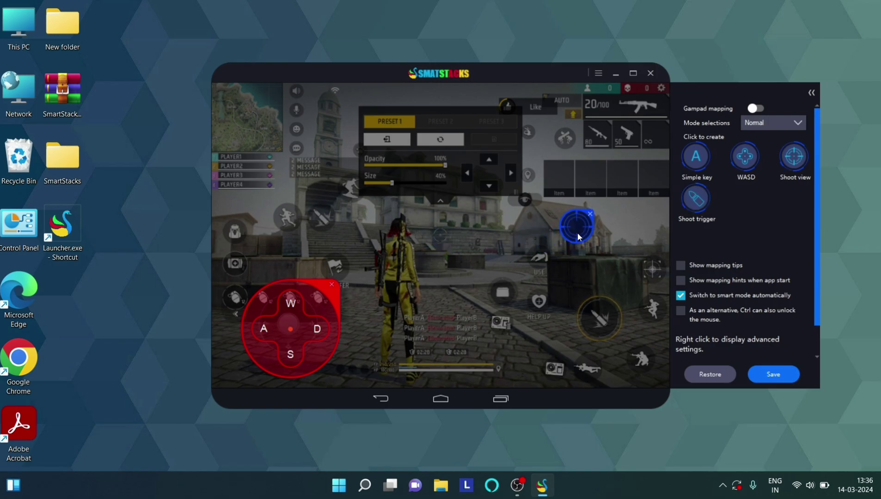